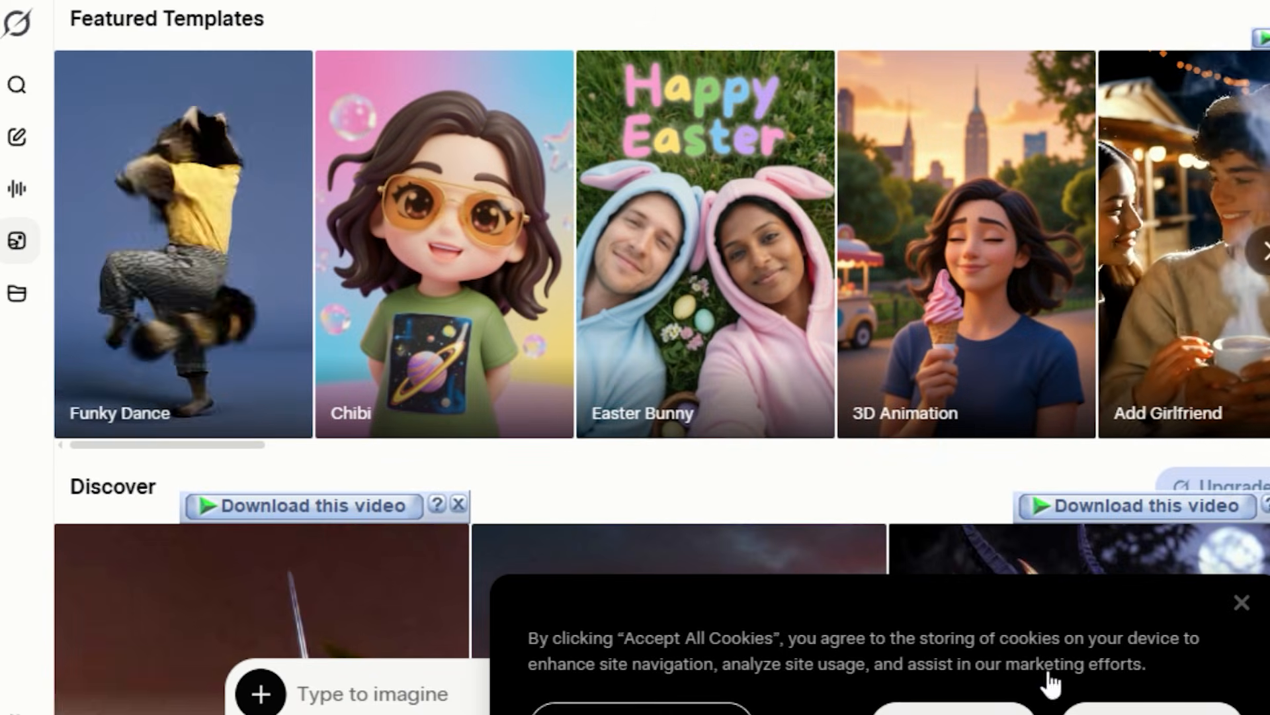
- Browse the featured templates and the Discover gallery of generated images and videos in Grok Imagine
{"action": "scroll", "coordinate": [717, 346], "scroll_direction": "down", "scroll_amount": 5}
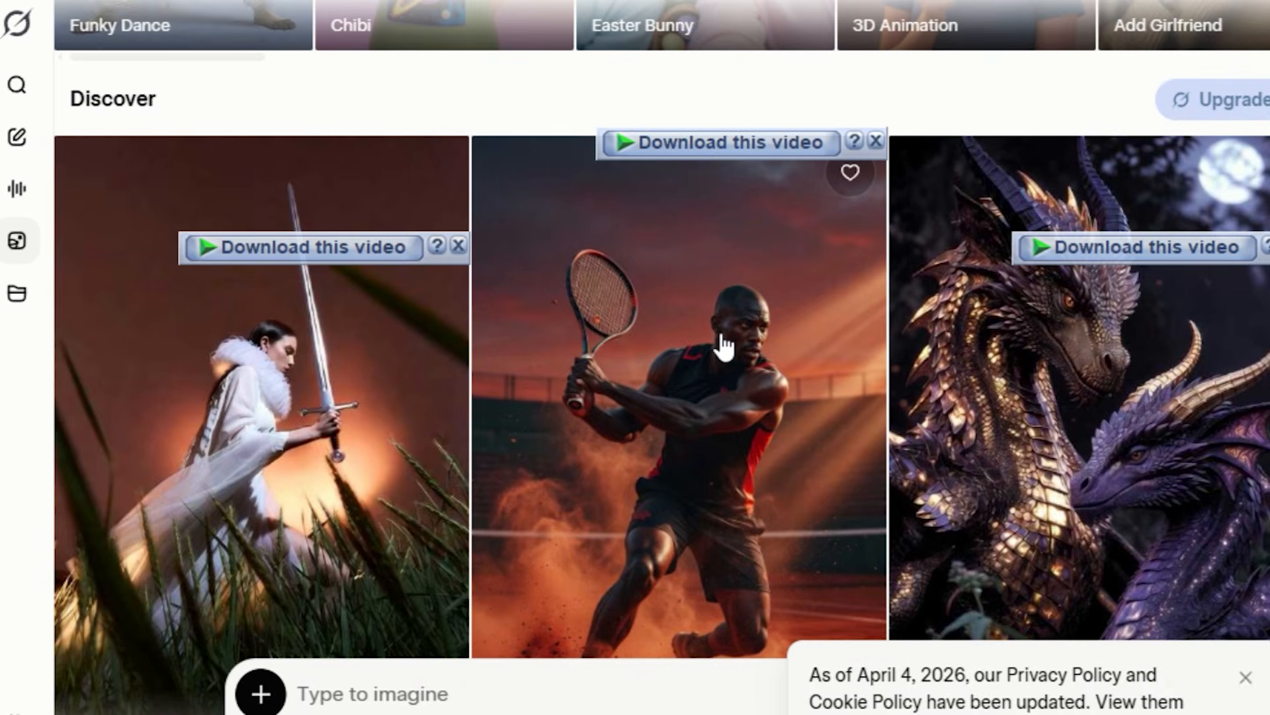
{"action": "scroll", "coordinate": [723, 345], "scroll_direction": "down", "scroll_amount": 10}
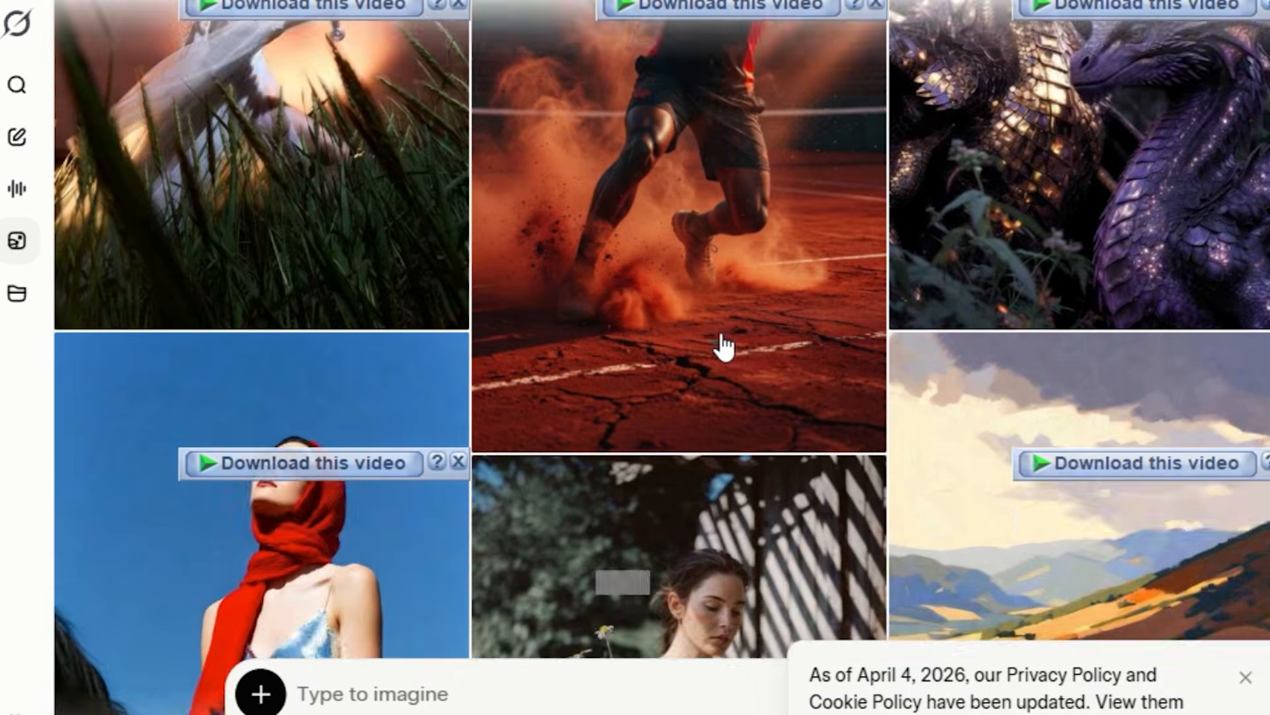
{"action": "scroll", "coordinate": [724, 345], "scroll_direction": "down", "scroll_amount": 10}
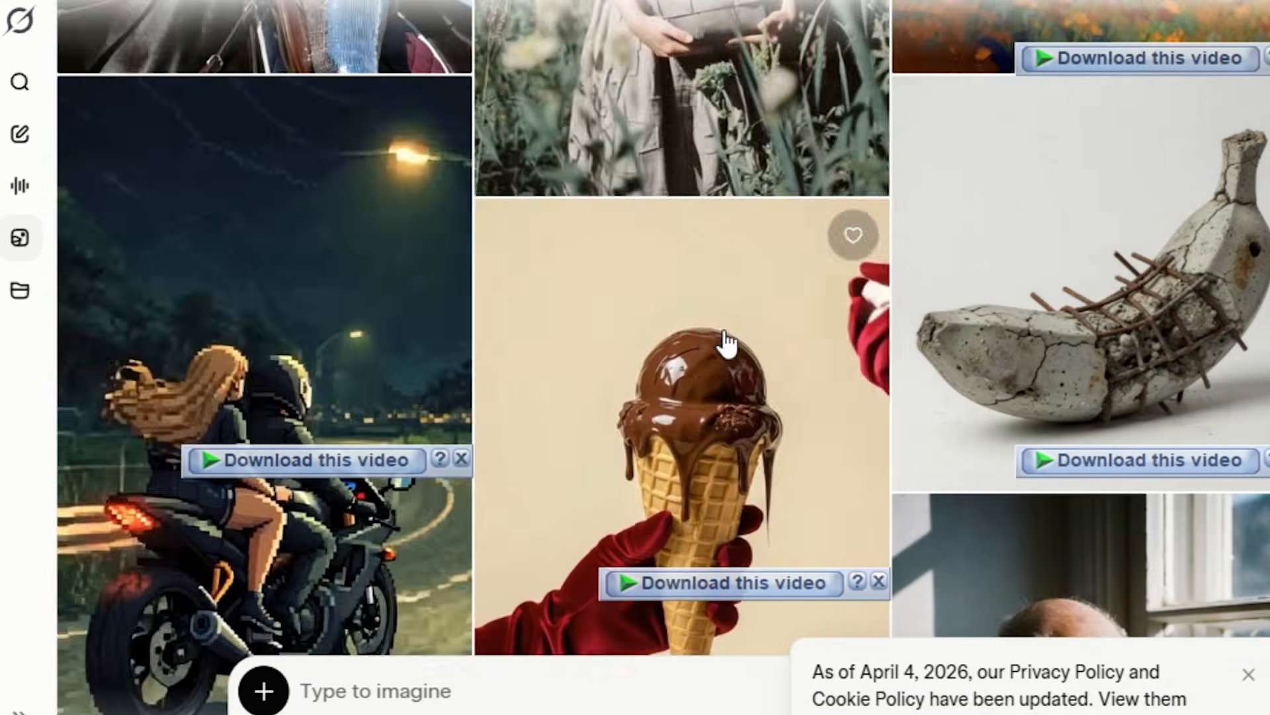
{"action": "scroll", "coordinate": [669, 407], "scroll_direction": "down", "scroll_amount": 3}
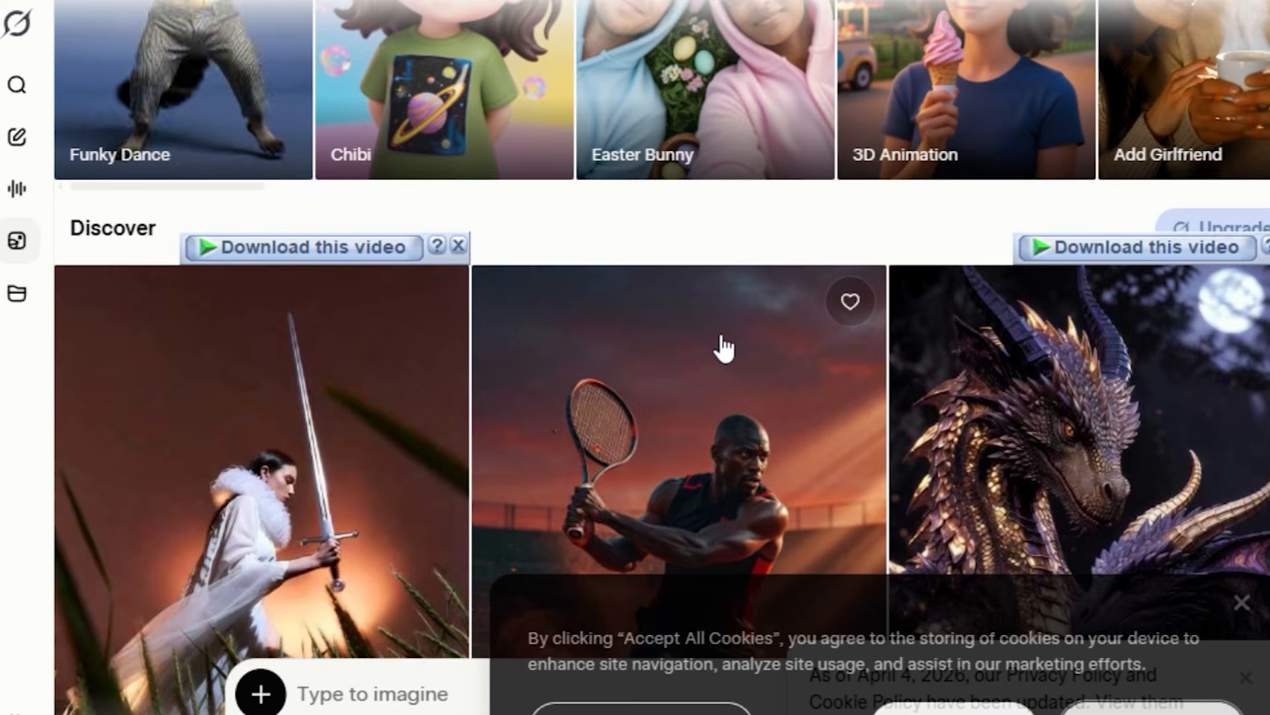
{"action": "scroll", "coordinate": [722, 347], "scroll_direction": "down", "scroll_amount": 2}
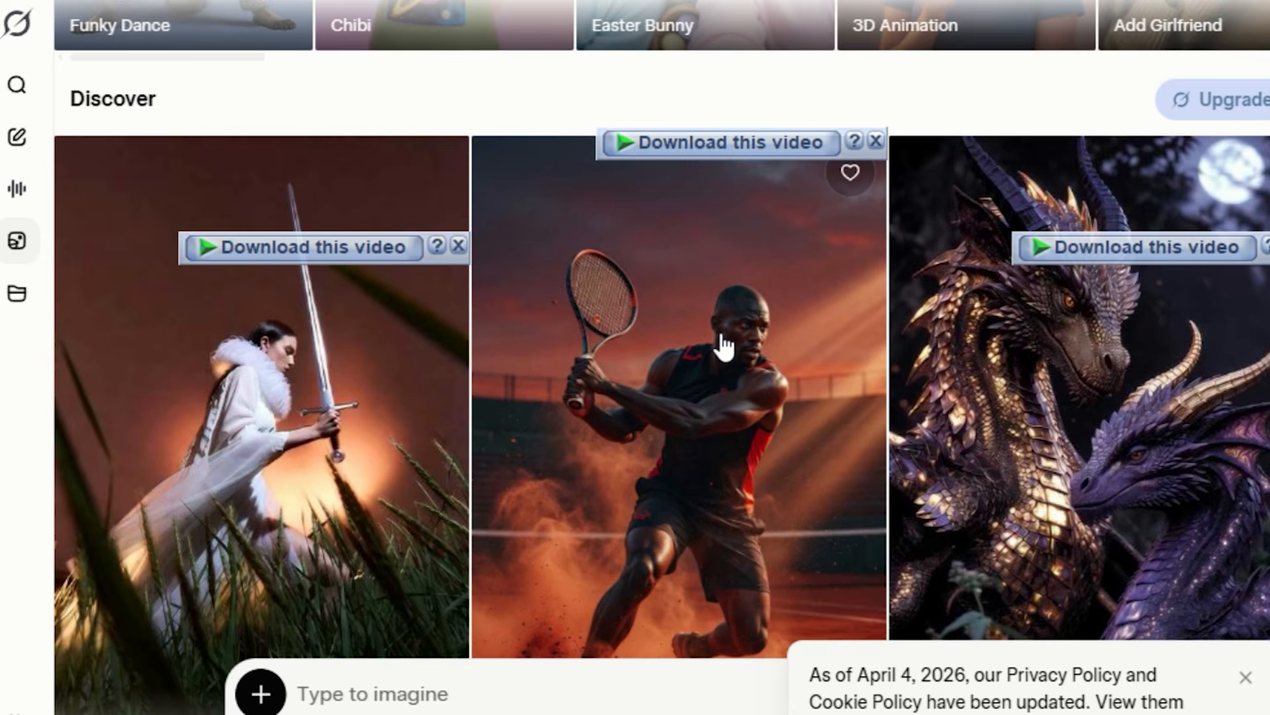
{"action": "scroll", "coordinate": [724, 346], "scroll_direction": "down", "scroll_amount": 4}
{"action": "scroll", "coordinate": [724, 346], "scroll_direction": "down", "scroll_amount": 10}
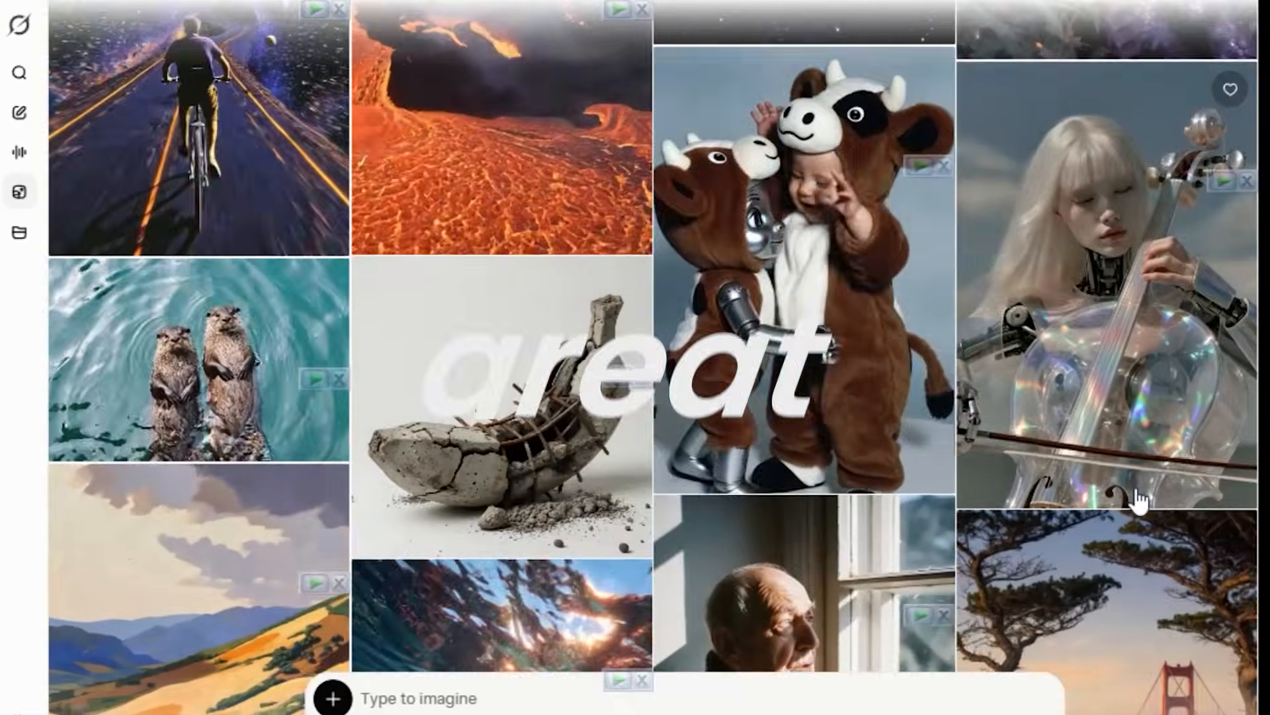
{"action": "scroll", "coordinate": [1138, 500], "scroll_direction": "down", "scroll_amount": 9}
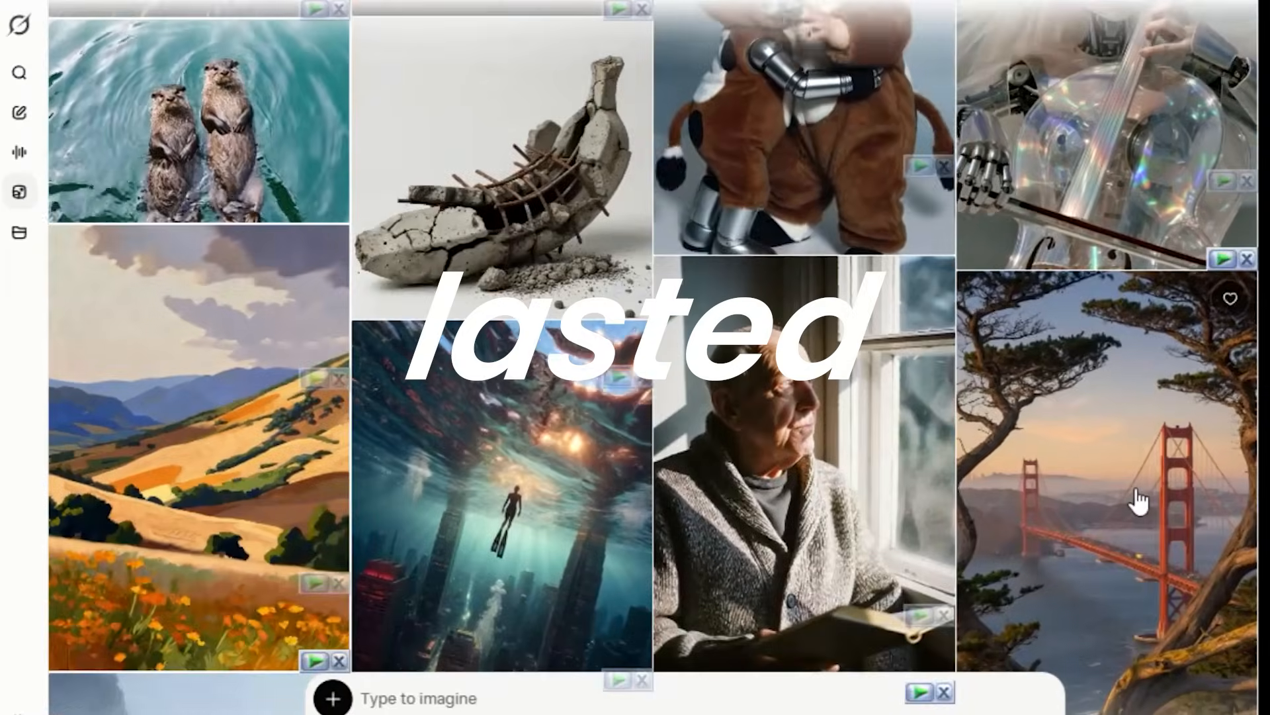
{"action": "scroll", "coordinate": [1138, 501], "scroll_direction": "down", "scroll_amount": 1}
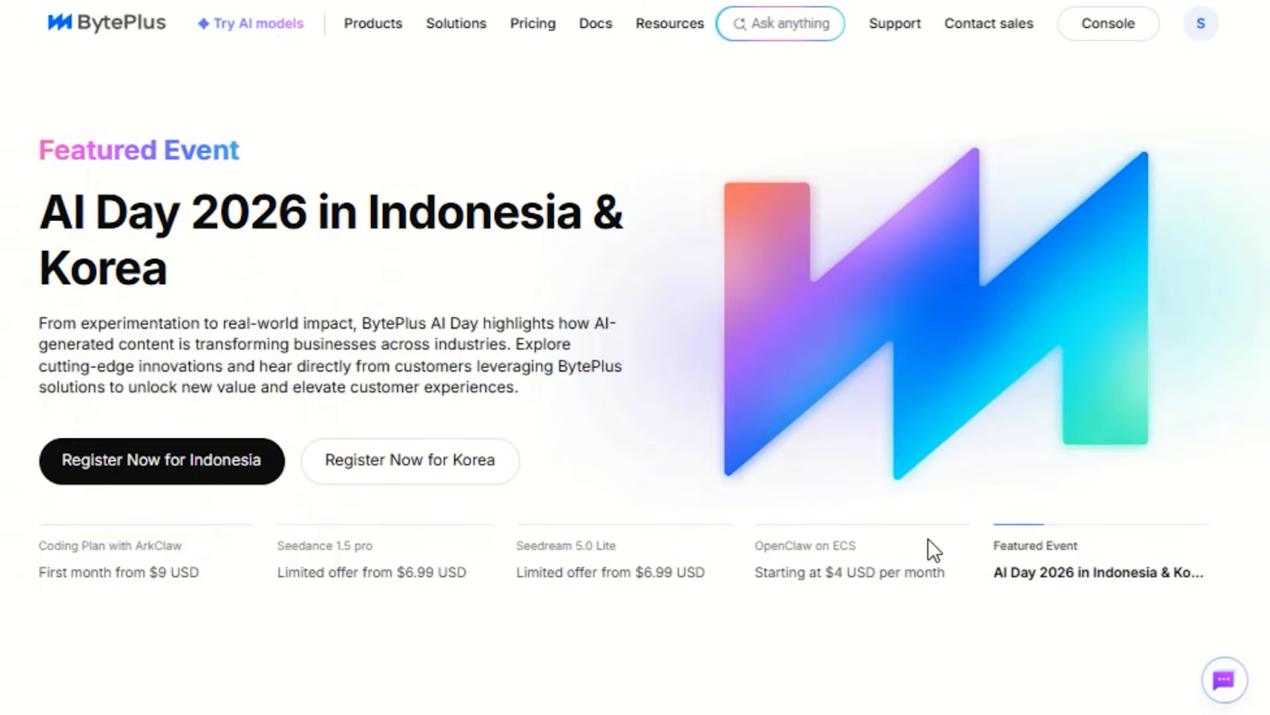
- In BytePlus ModelArk, agree to the cross-service authorization and open the Playground's Media section
{"action": "scroll", "coordinate": [927, 538], "scroll_direction": "down", "scroll_amount": 4}
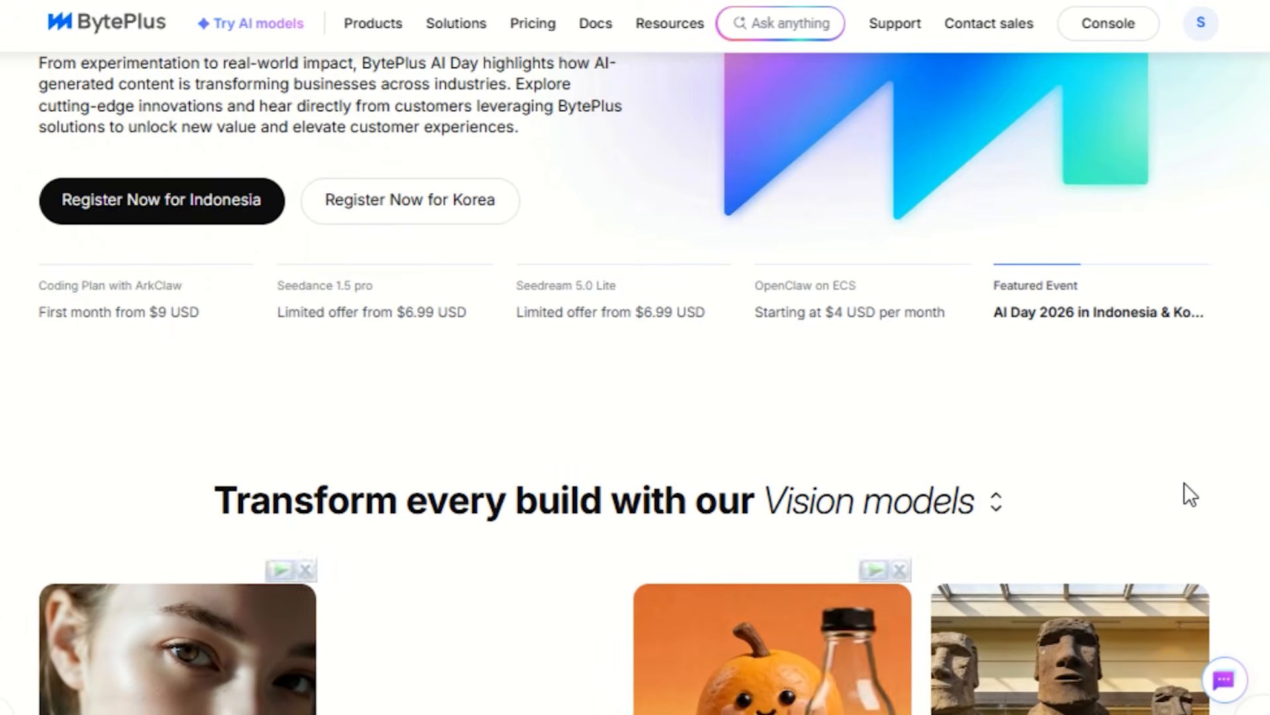
{"action": "scroll", "coordinate": [1184, 482], "scroll_direction": "down", "scroll_amount": 4}
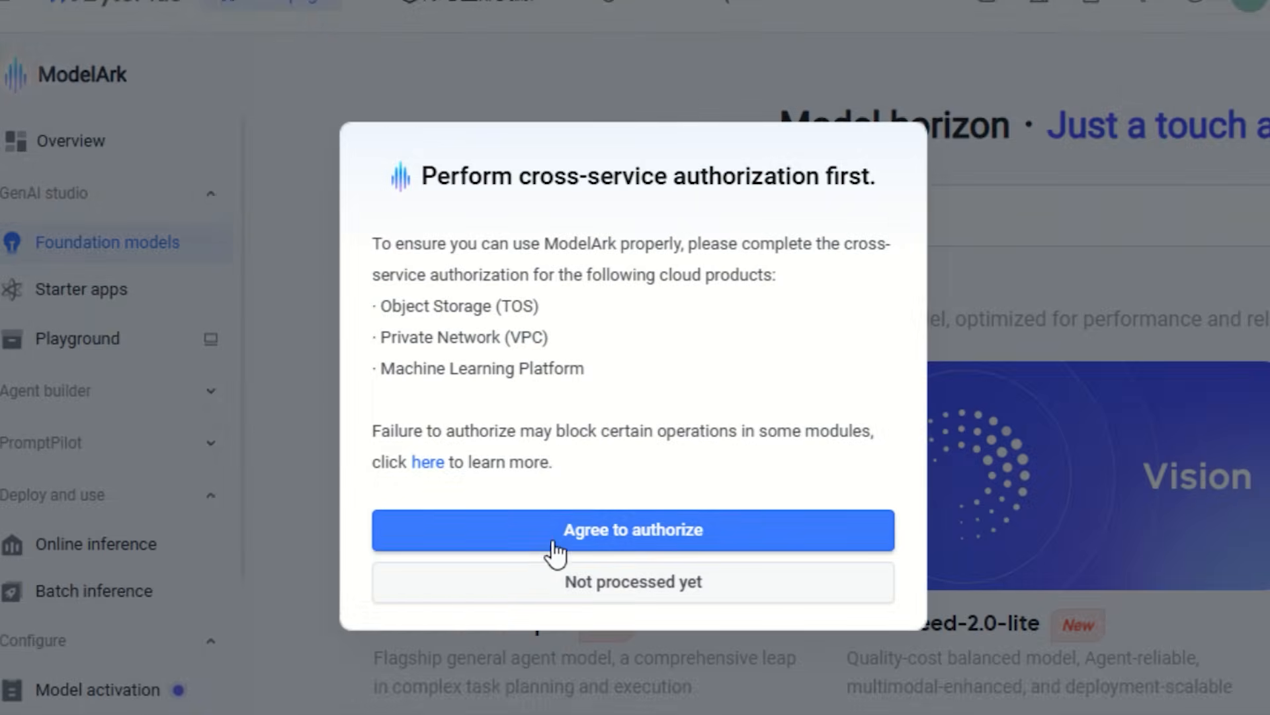
{"action": "left_click", "coordinate": [549, 533]}
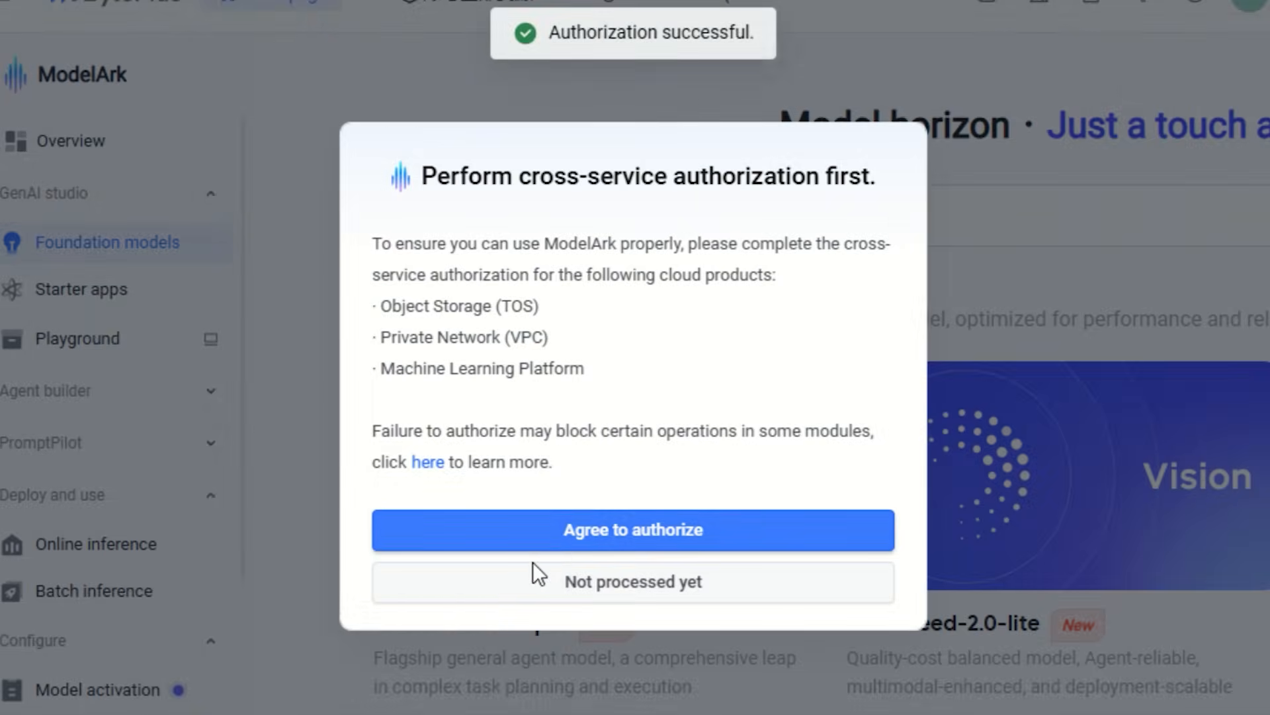
{"action": "left_click", "coordinate": [131, 340]}
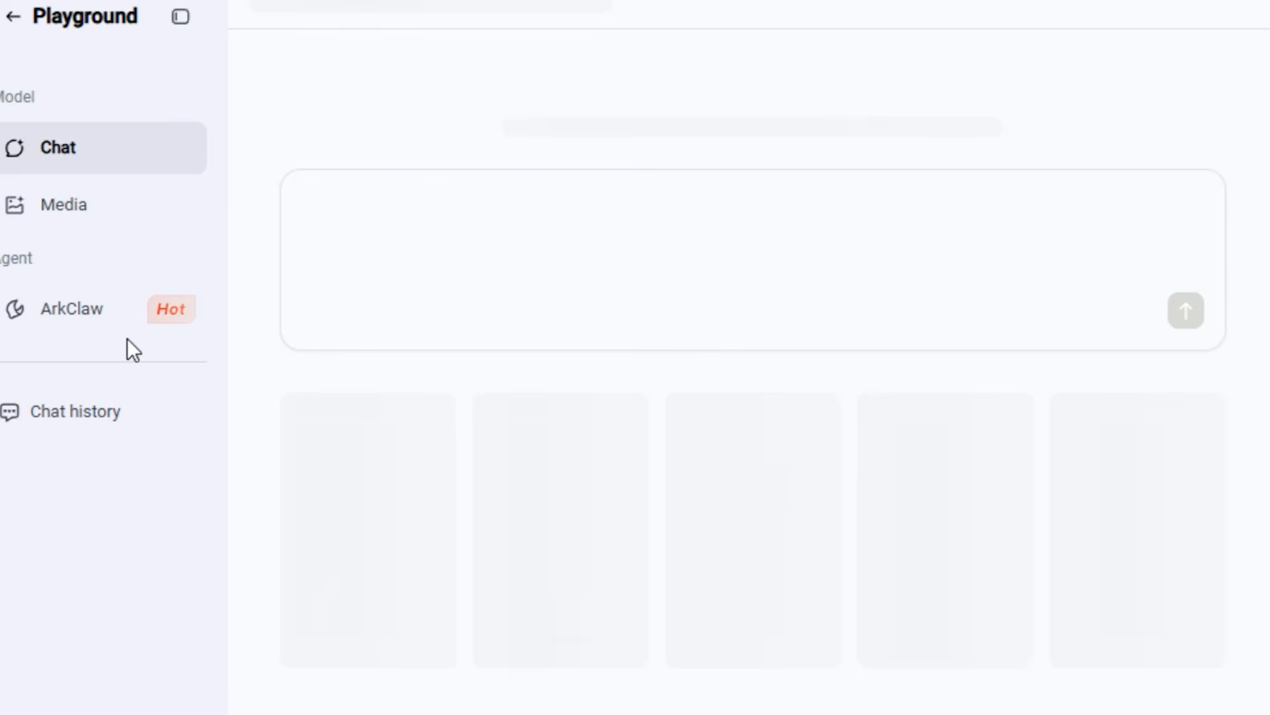
{"action": "left_click", "coordinate": [88, 223]}
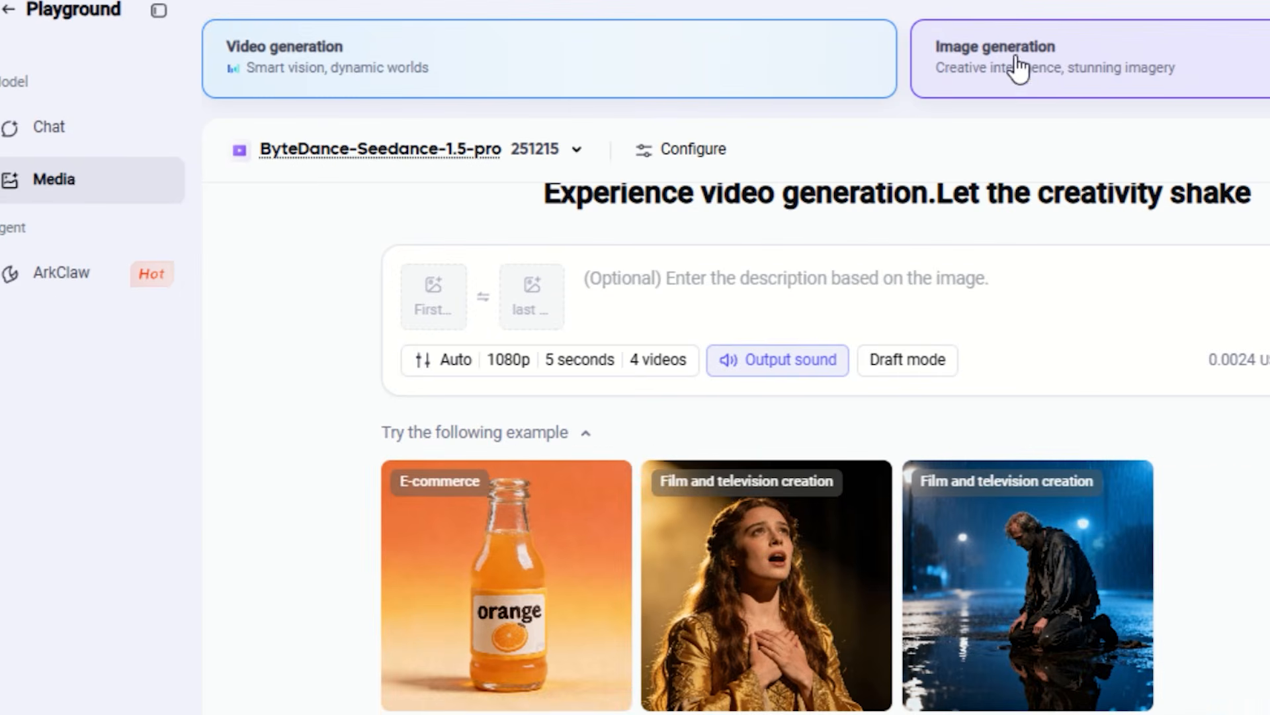
- View the image generation mode with its Dola-Seedream-5.0-lite model and return to video generation
{"action": "left_click", "coordinate": [1019, 66]}
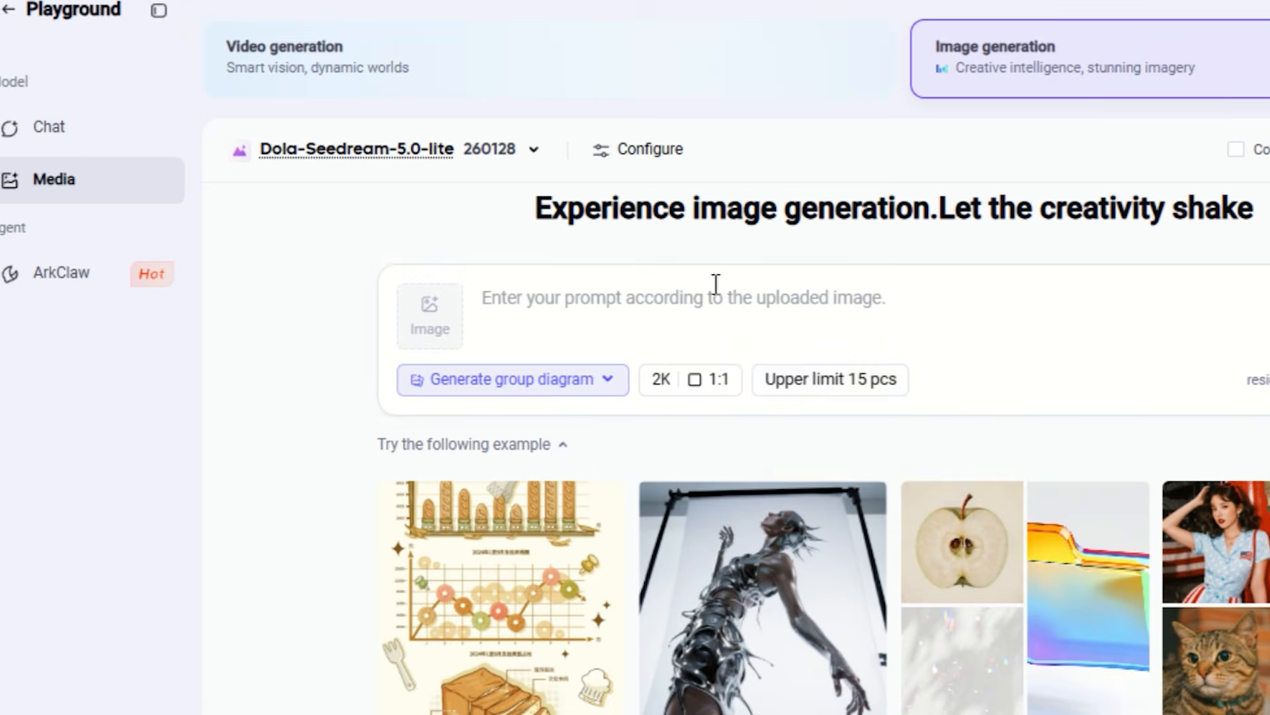
{"action": "left_click", "coordinate": [687, 91]}
{"action": "mouse_move", "coordinate": [947, 712]}
{"action": "left_mouse_down"}
{"action": "mouse_move", "coordinate": [1178, 712]}
{"action": "mouse_move", "coordinate": [963, 712]}
{"action": "left_mouse_up"}
{"action": "scroll", "coordinate": [808, 511], "scroll_direction": "down", "scroll_amount": 1}
{"action": "scroll", "coordinate": [1016, 575], "scroll_direction": "up", "scroll_amount": 1}
- Generate 2 videos from the copied scene prompt that ends with optional style, camera, mood and duration enhancements
{"action": "left_click", "coordinate": [45, 283]}
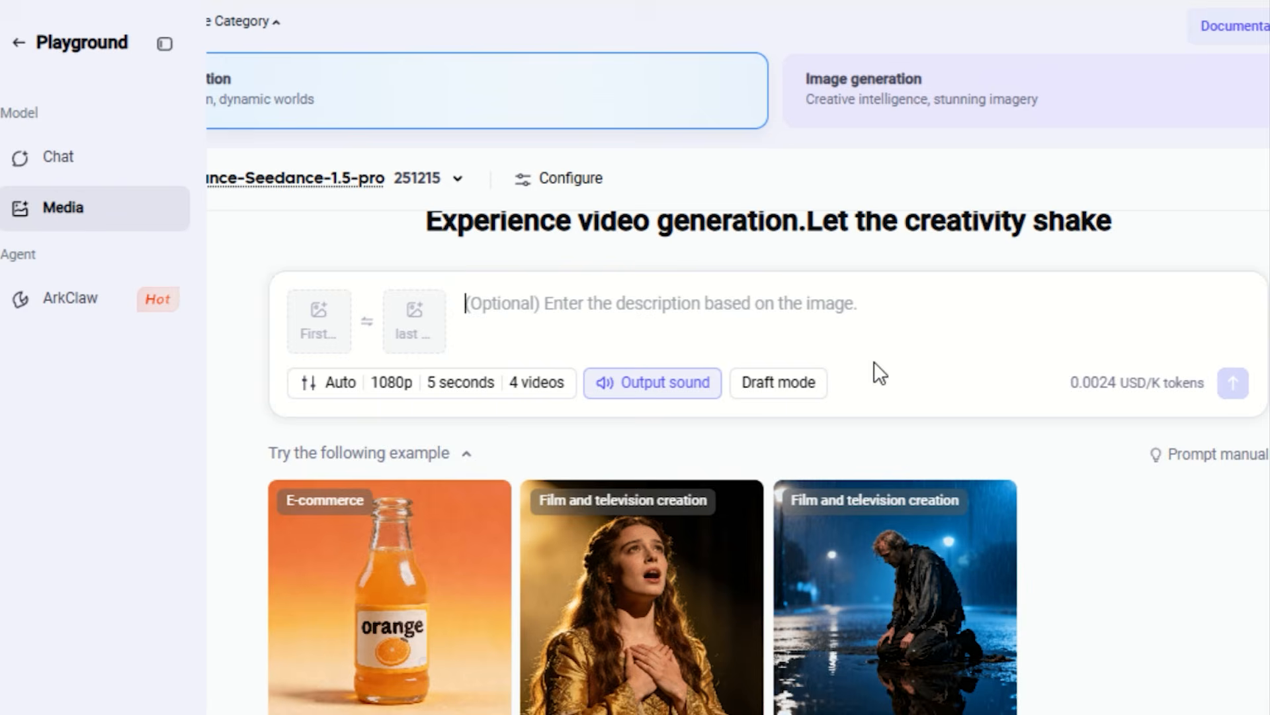
{"action": "key", "text": "ctrl+v"}
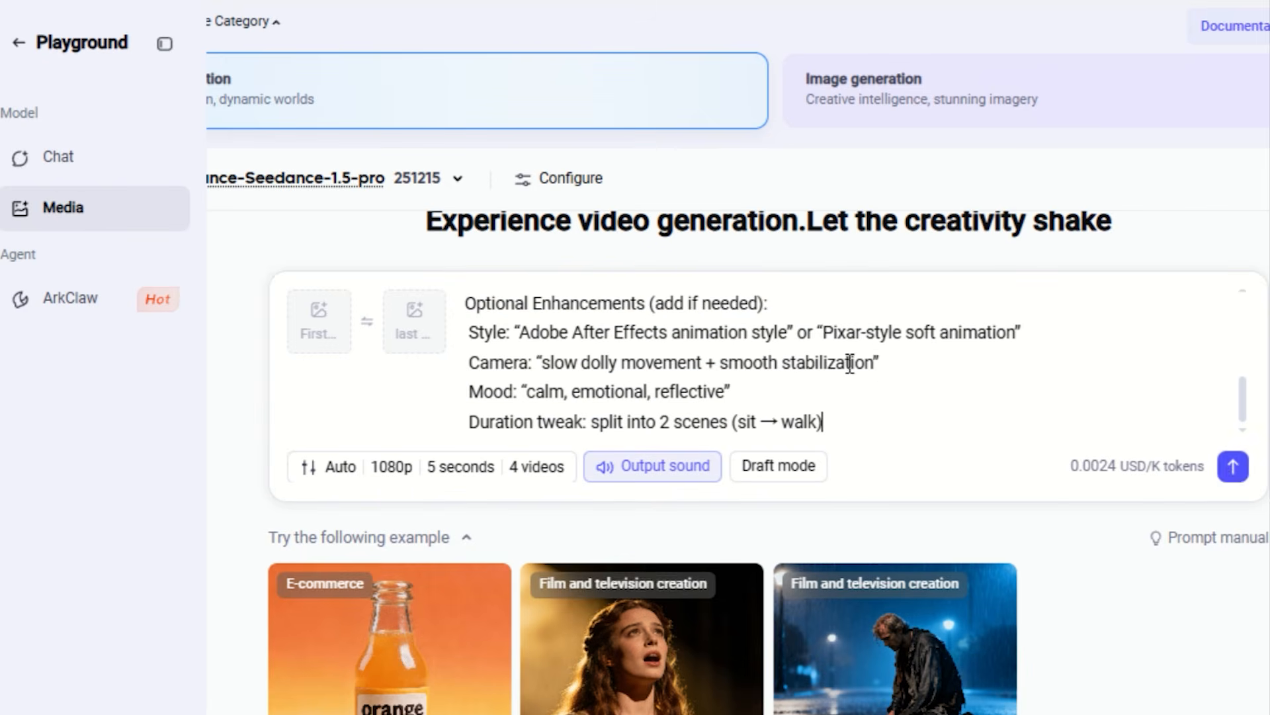
{"action": "left_click", "coordinate": [538, 467]}
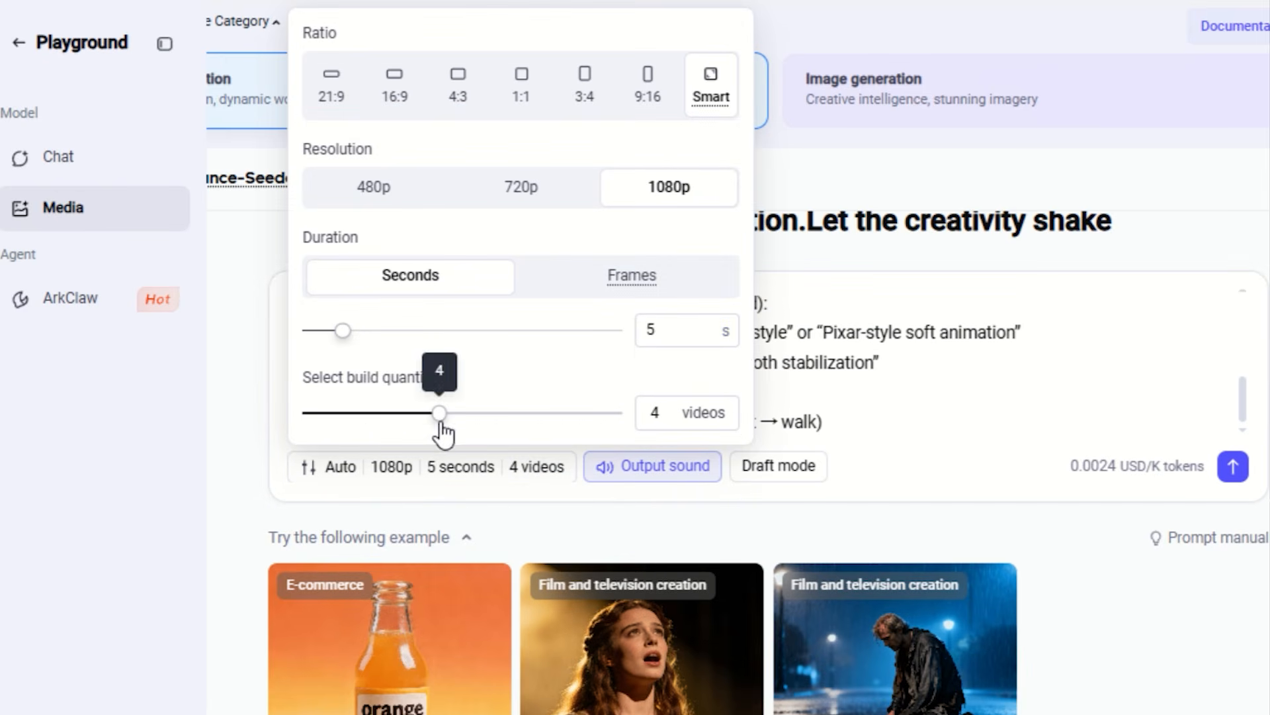
{"action": "left_click", "coordinate": [442, 502]}
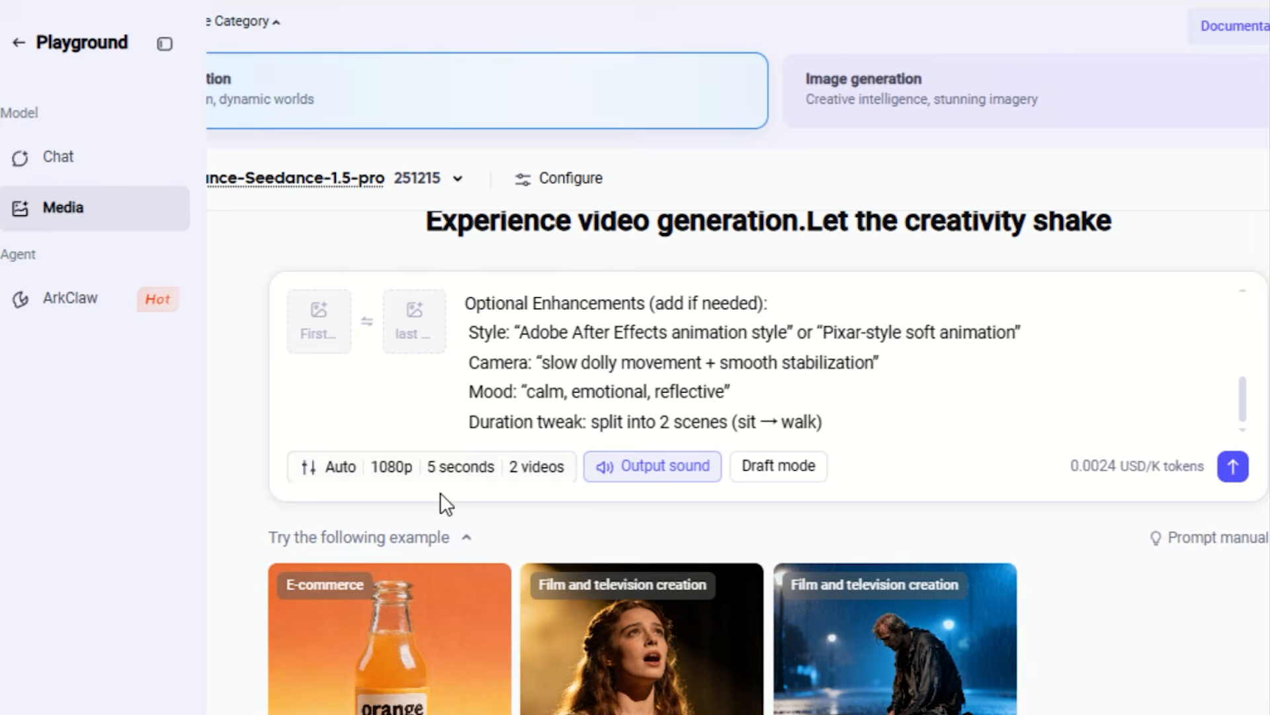
{"action": "left_click", "coordinate": [1234, 466]}
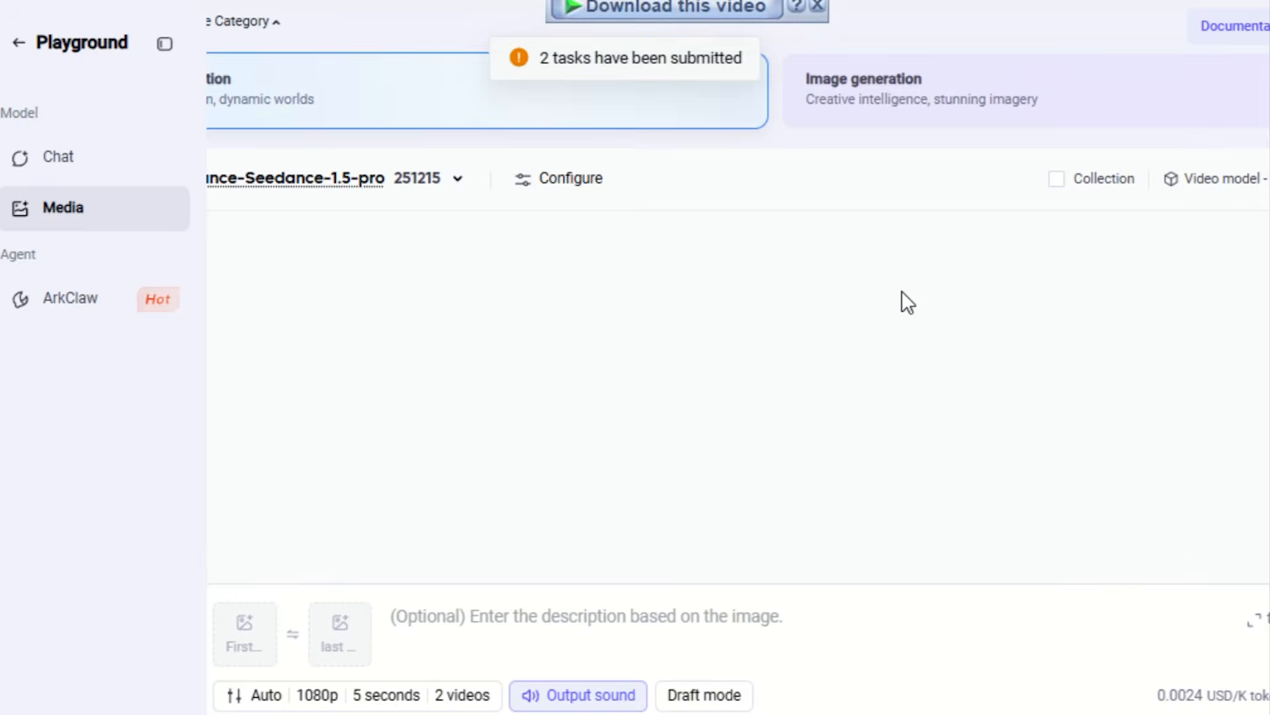
{"action": "scroll", "coordinate": [512, 289], "scroll_direction": "down", "scroll_amount": 5}
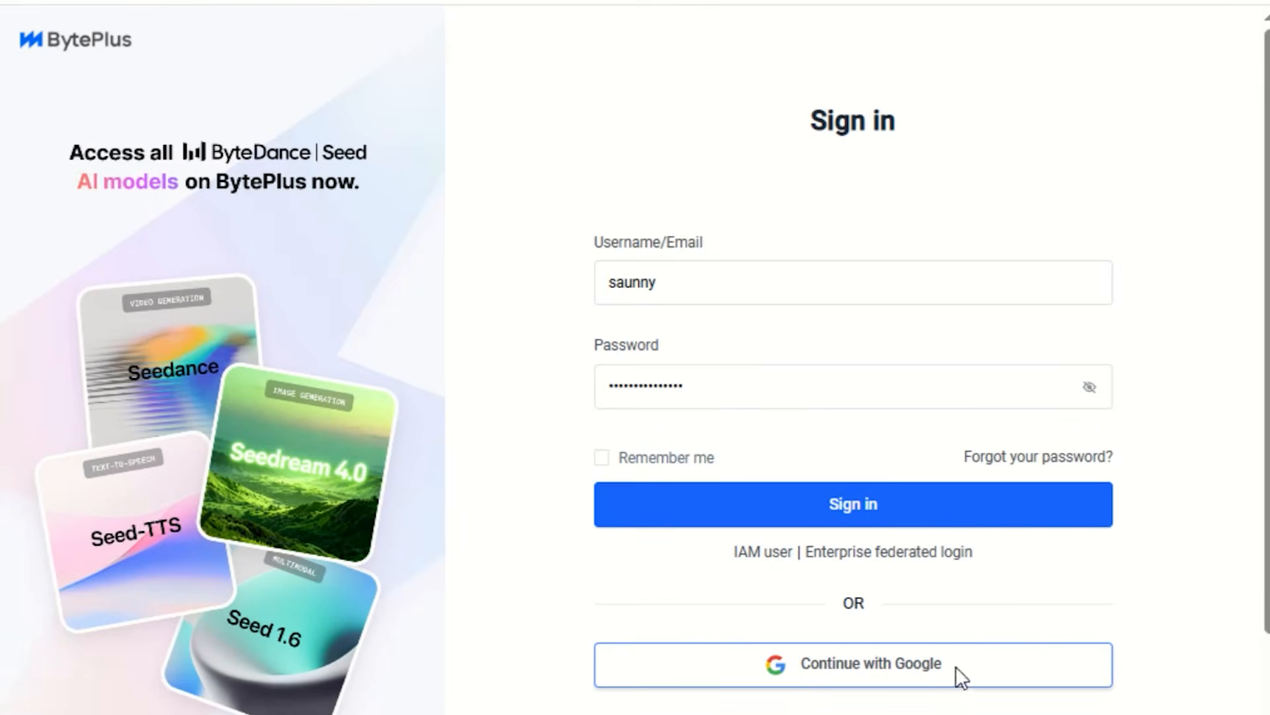
- Sign in to BytePlus with the existing Google account and agree to continue
{"action": "left_click", "coordinate": [956, 665]}
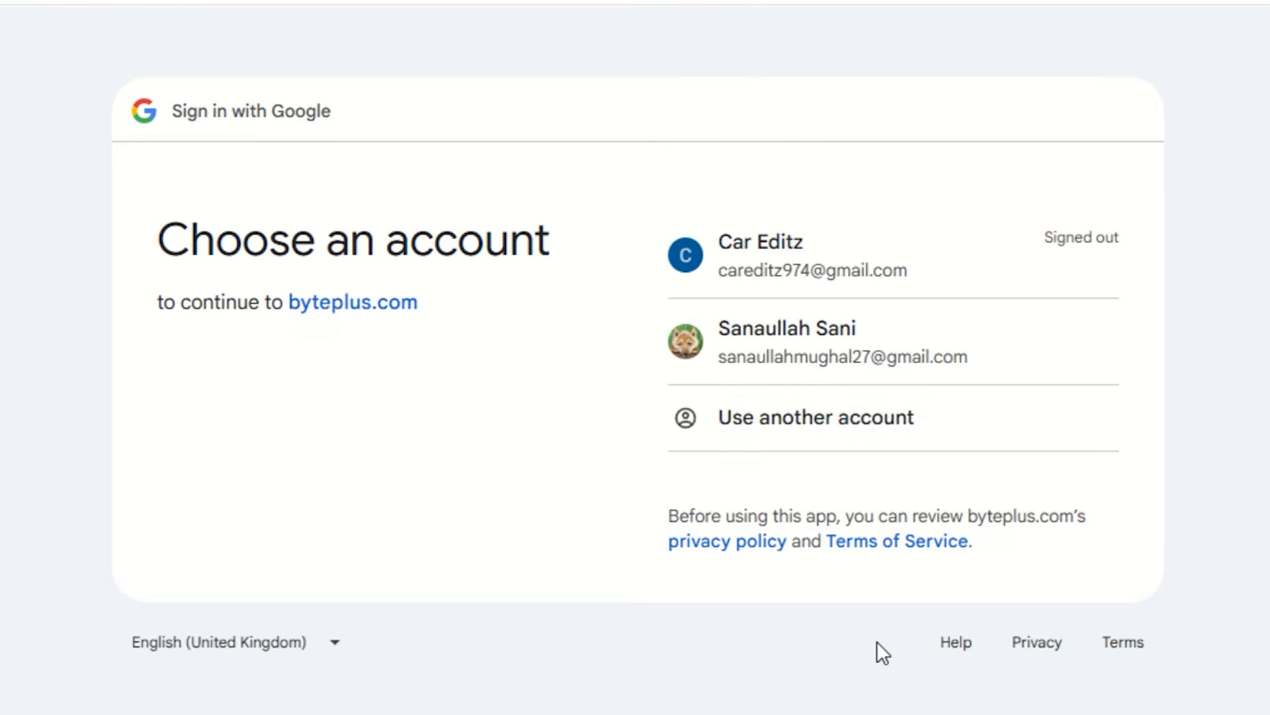
{"action": "left_click", "coordinate": [794, 308]}
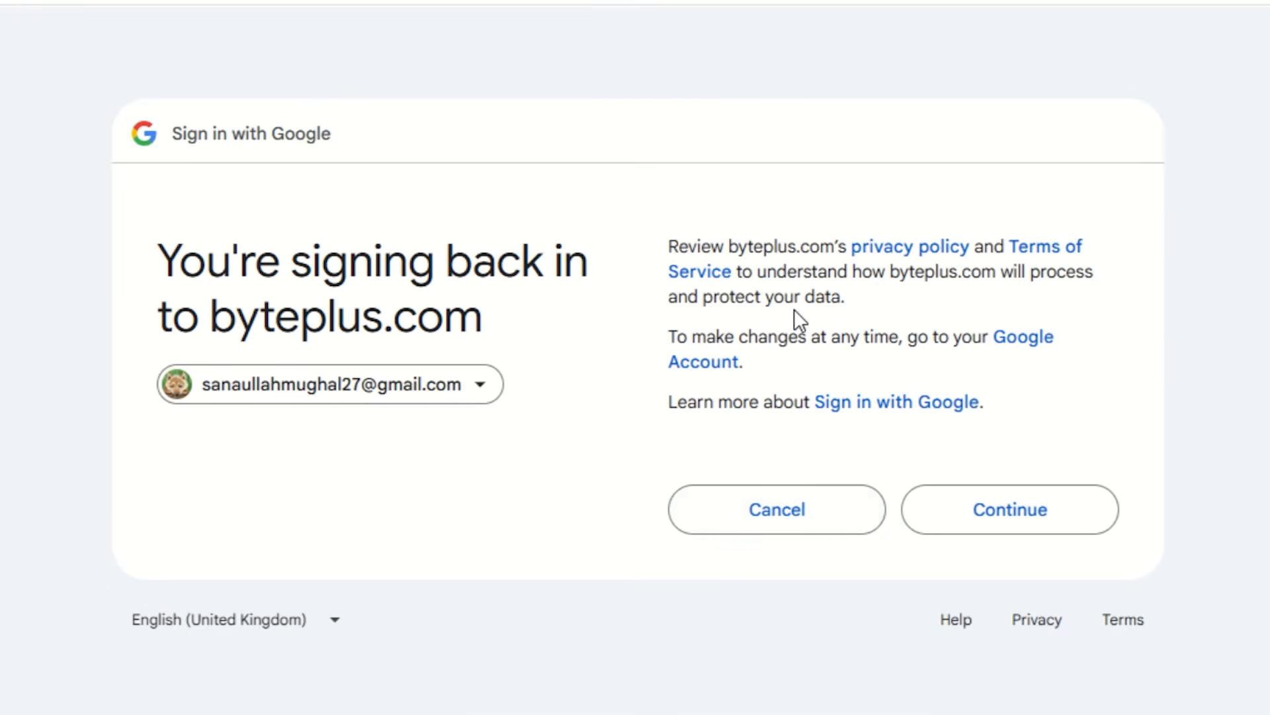
{"action": "left_click", "coordinate": [1022, 524]}
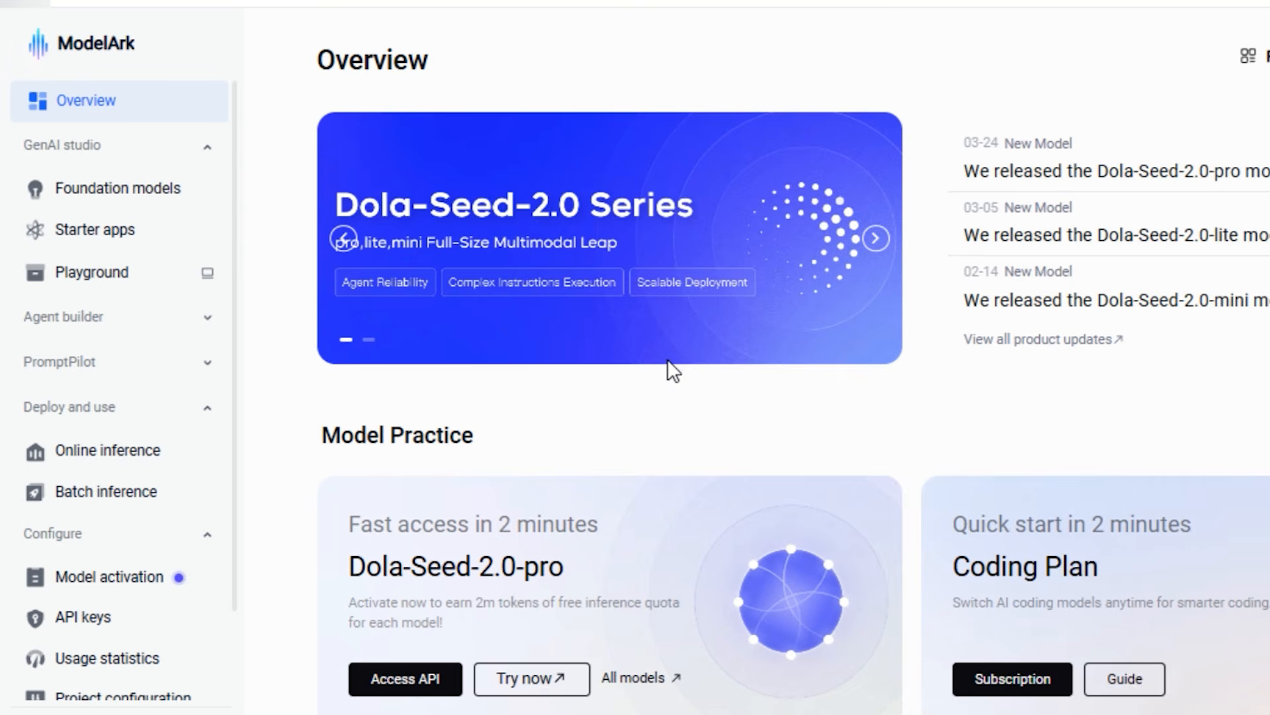
- Look through the ModelArk overview page, including its feature introduction and the banner carousel
{"action": "scroll", "coordinate": [779, 326], "scroll_direction": "down", "scroll_amount": 5}
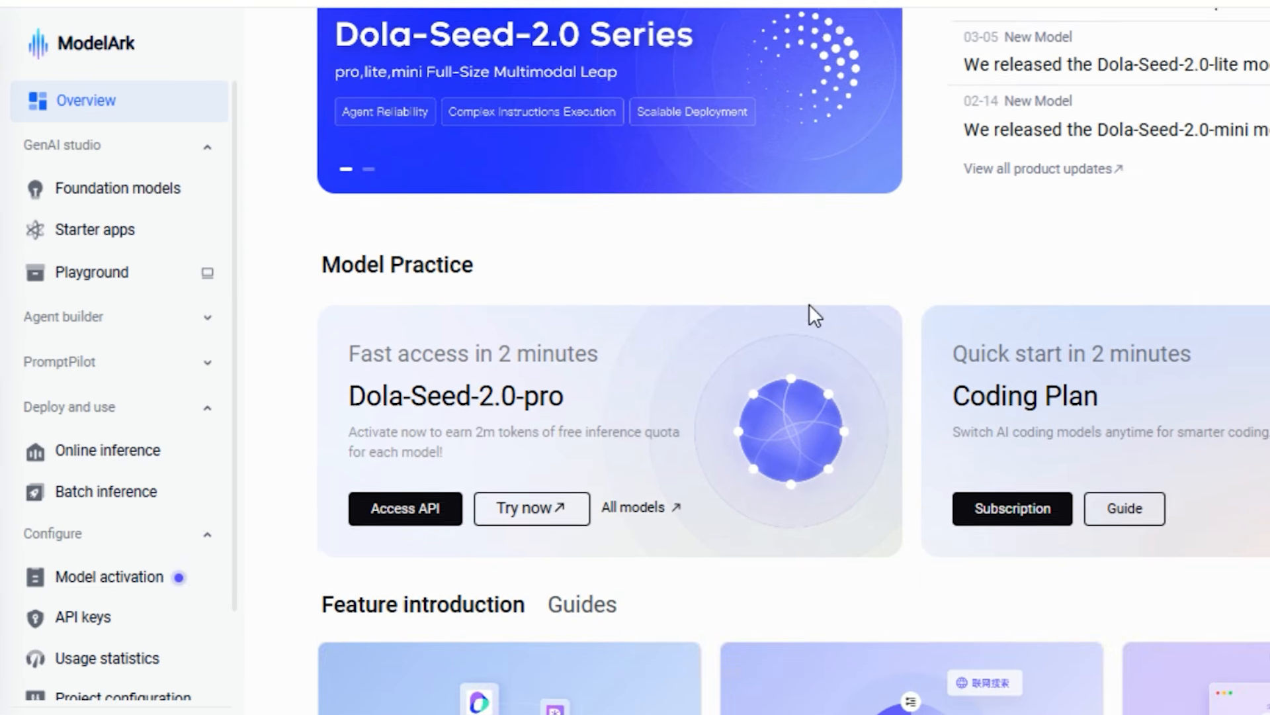
{"action": "scroll", "coordinate": [808, 303], "scroll_direction": "down", "scroll_amount": 5}
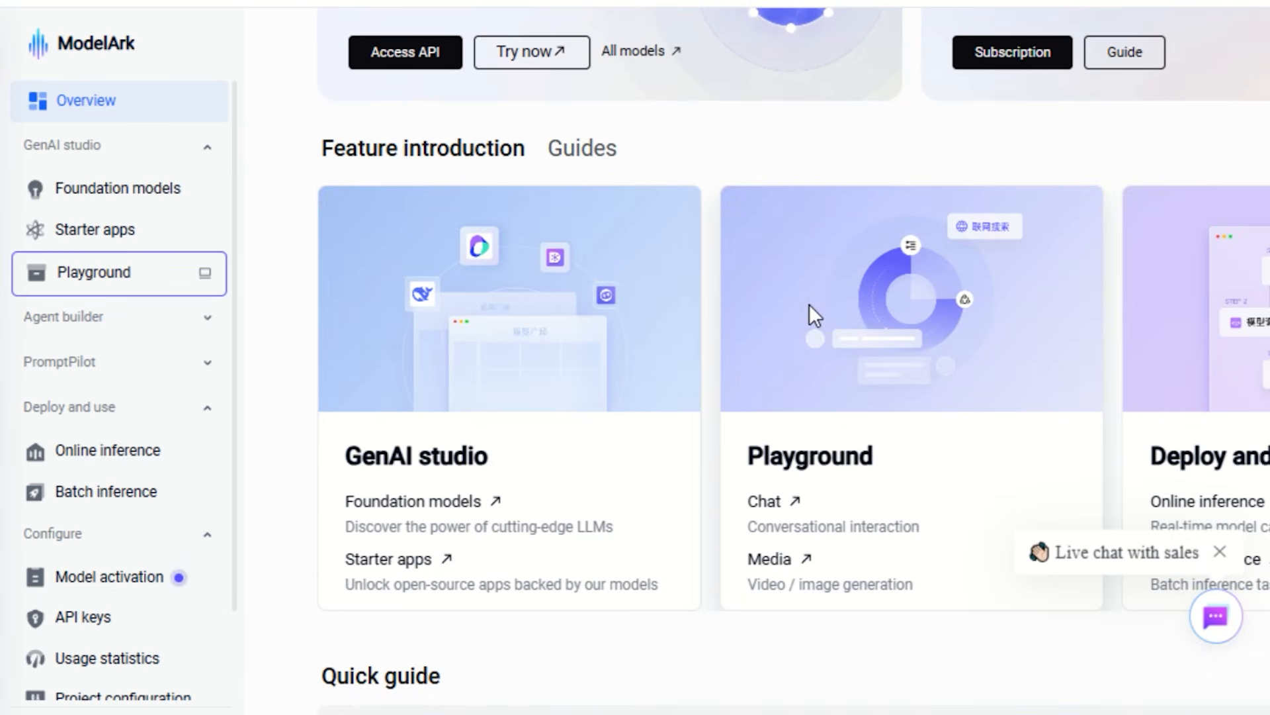
{"action": "scroll", "coordinate": [809, 303], "scroll_direction": "up", "scroll_amount": 10}
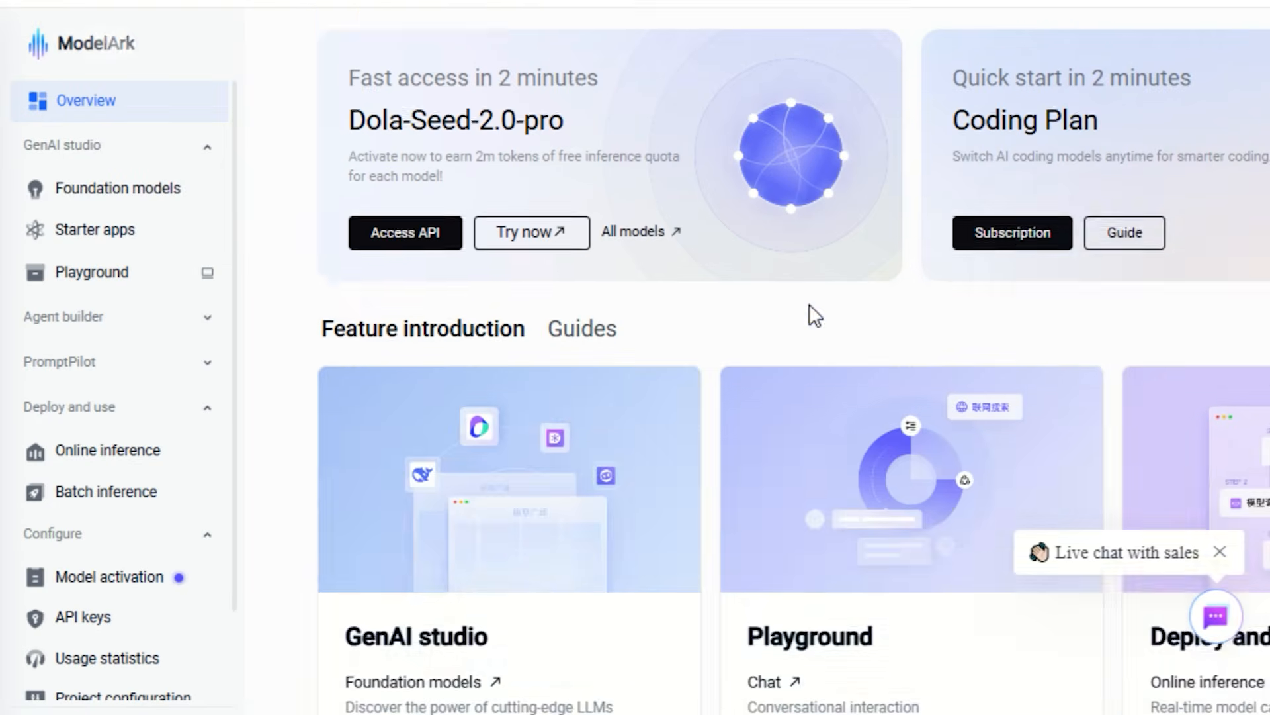
{"action": "scroll", "coordinate": [1154, 375], "scroll_direction": "up", "scroll_amount": 2}
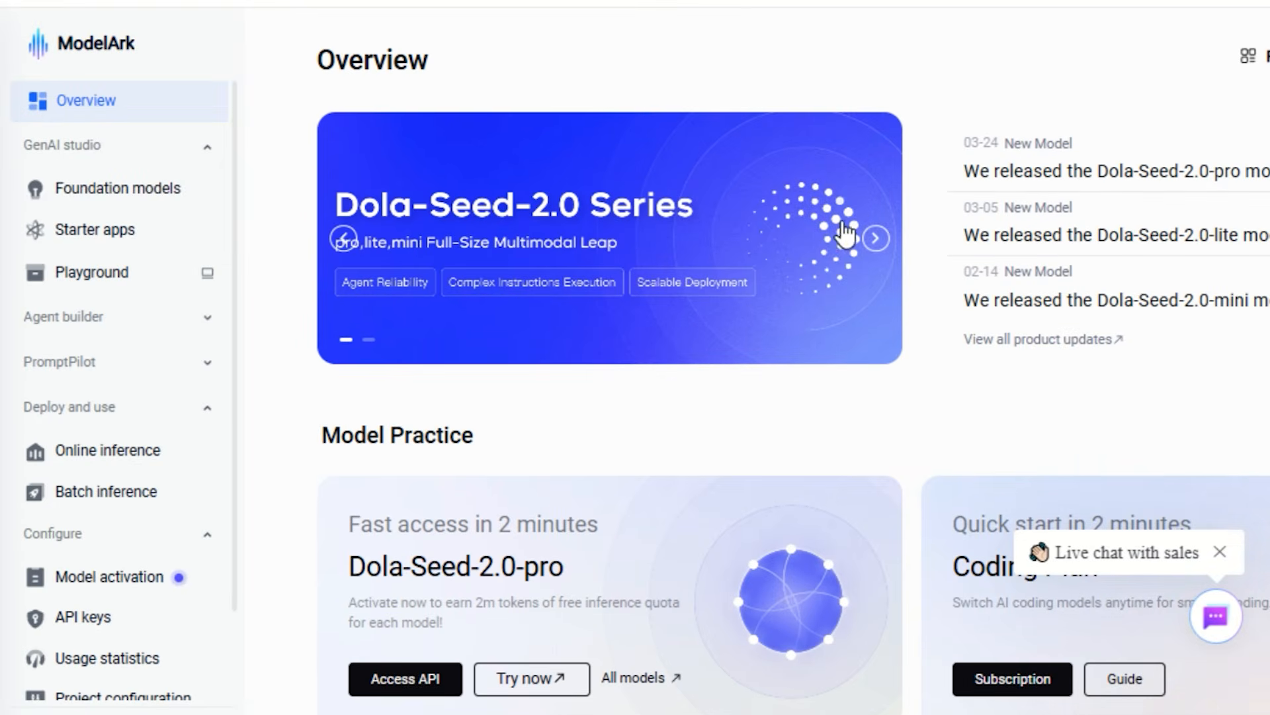
{"action": "left_click", "coordinate": [873, 242]}
{"action": "left_click", "coordinate": [873, 243]}
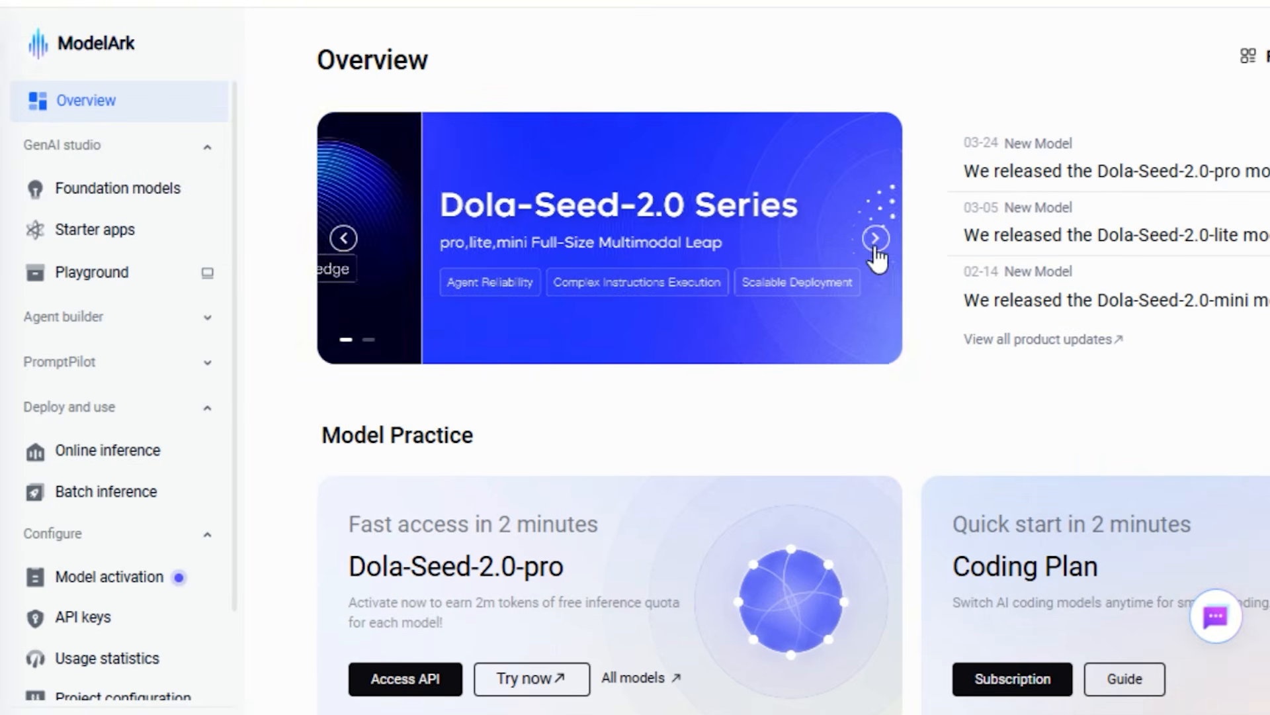
- Open the Playground's Media section and configure video generation for 1 video at 480p in draft mode
{"action": "left_click", "coordinate": [127, 272]}
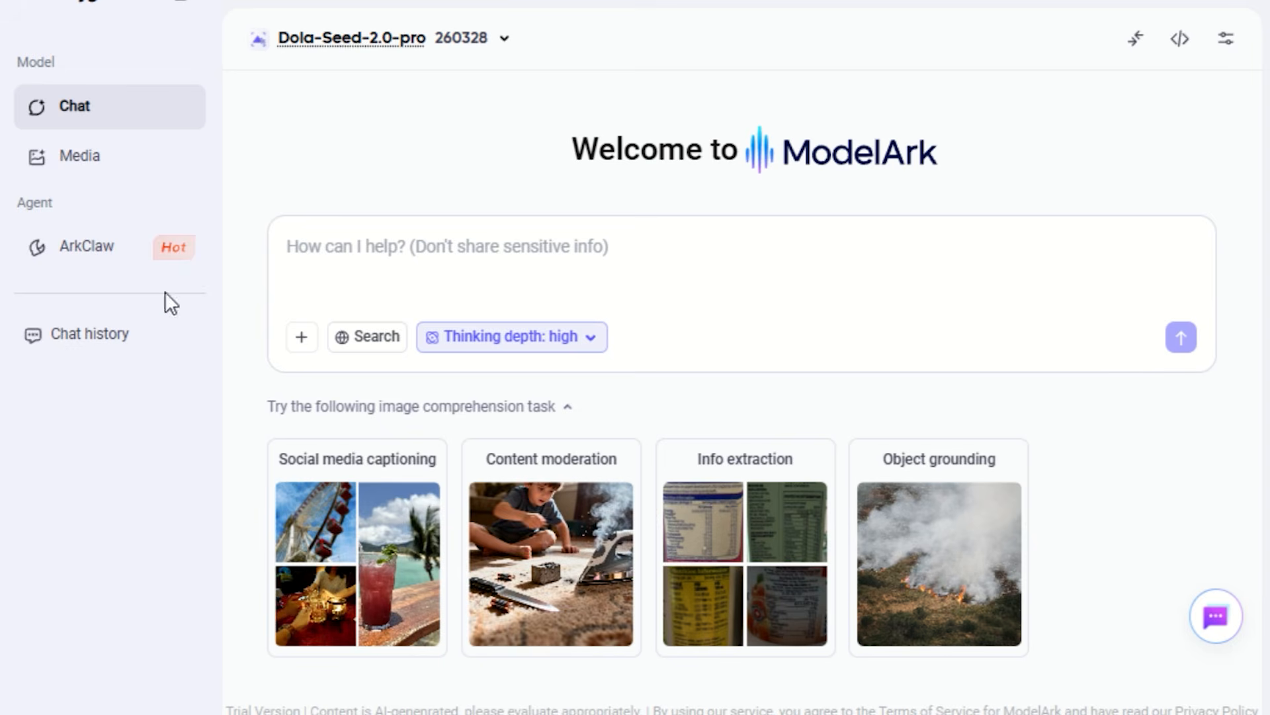
{"action": "left_click", "coordinate": [137, 166]}
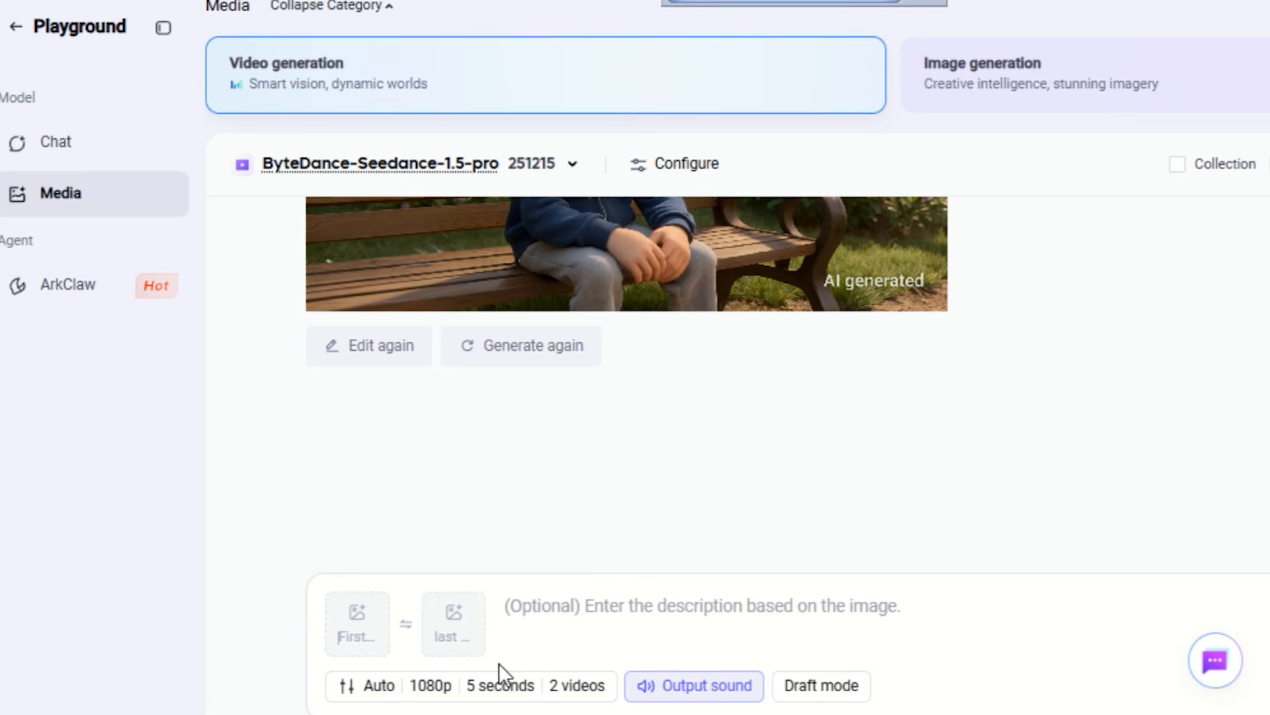
{"action": "left_click", "coordinate": [575, 689]}
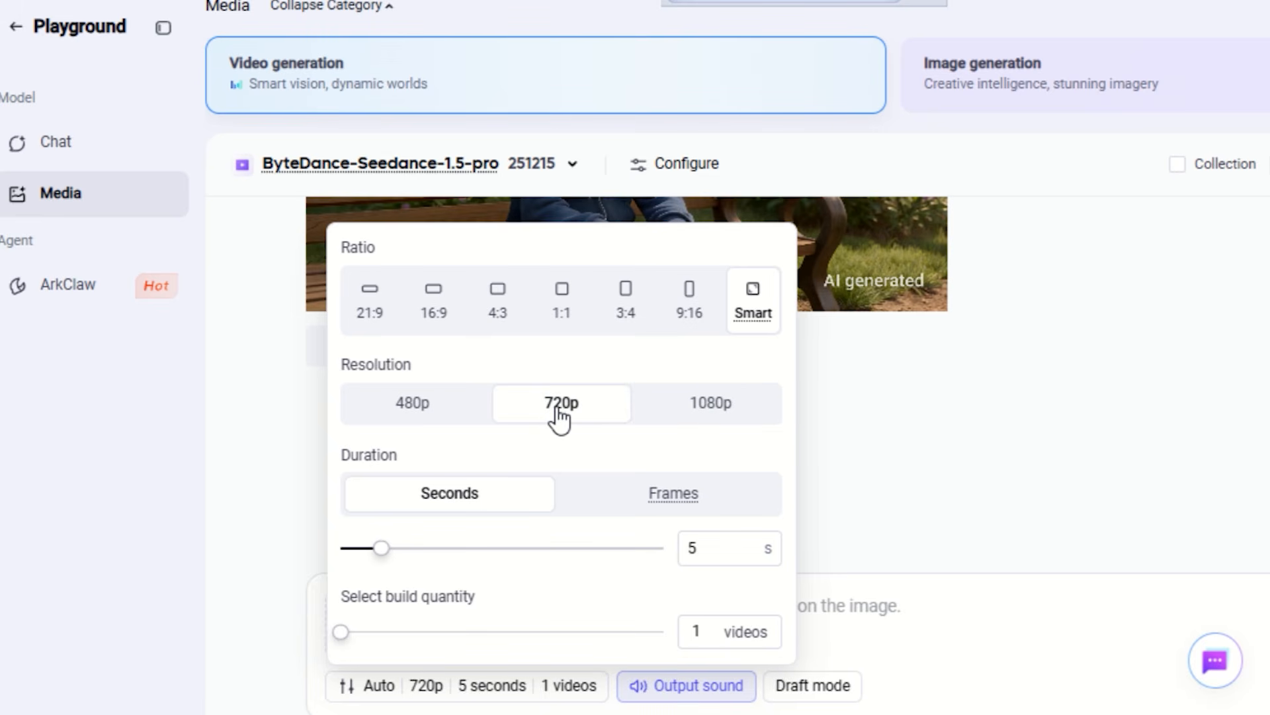
{"action": "left_click", "coordinate": [896, 425]}
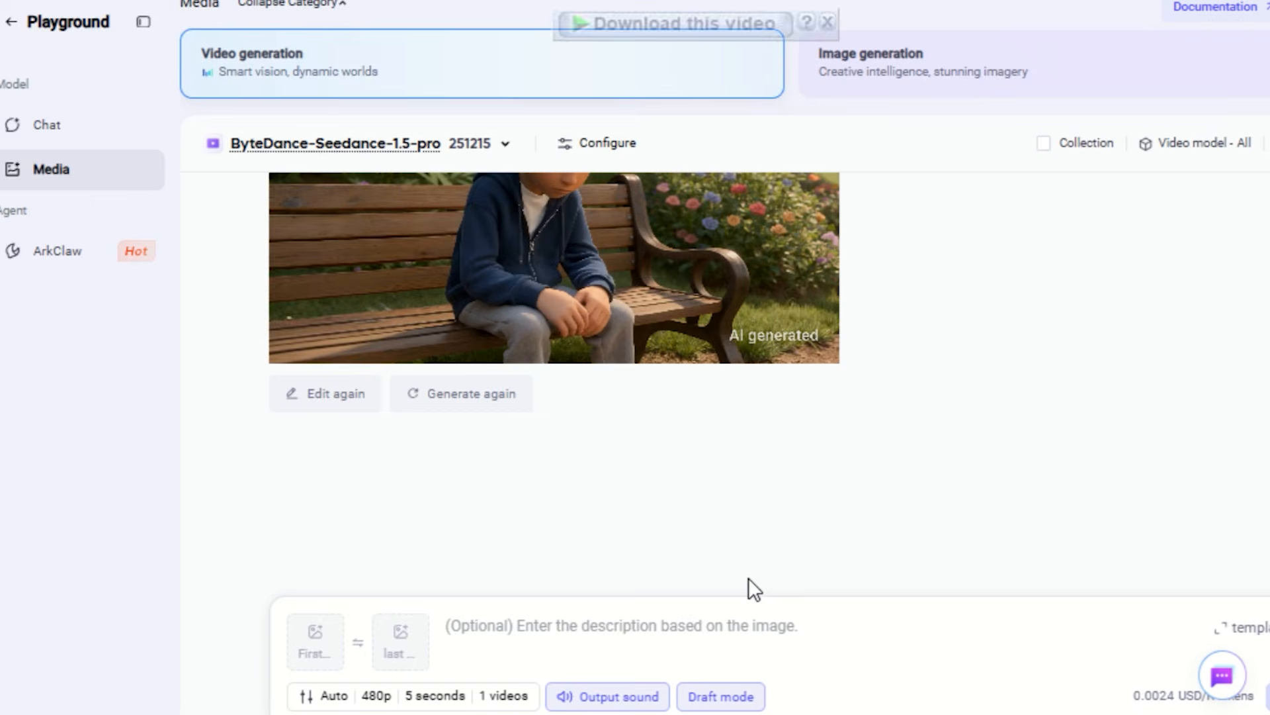
- Generate a video from the prompt about a small paper airplane gliding through a modern city park, and open the result for playback
{"action": "type", "text": "\"A small paper airplane glides smoothly through the air in a bright, modern city park during daytime. The camera follows the airplane in a fast, smooth tracking shot as it flies past green trees, park benches, and people in soft blur. Sunlight reflects off the plane, creating a warm glow. In the final second, the airplane gently lands near a child's feet on the grass. Shallow depth of field, smooth motion blur, vibrant colors, ultra-clean cinematic look, 4K quality.\""}
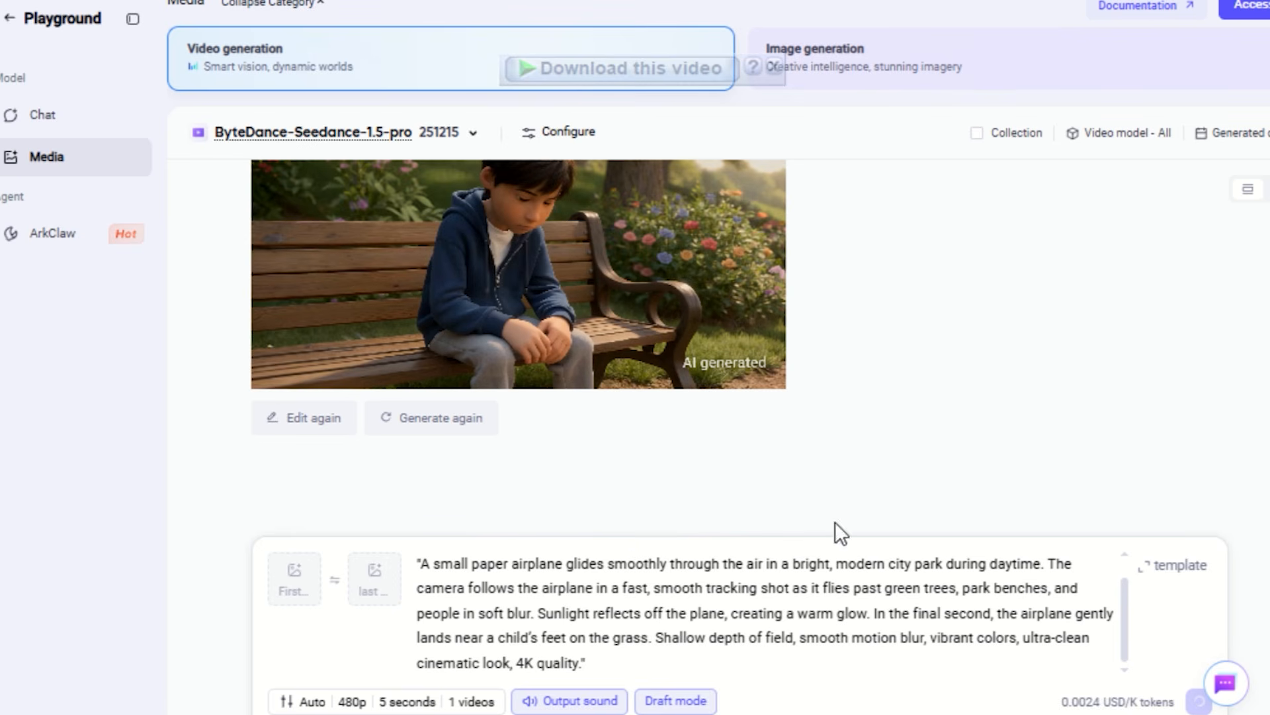
{"action": "key", "text": "Return"}
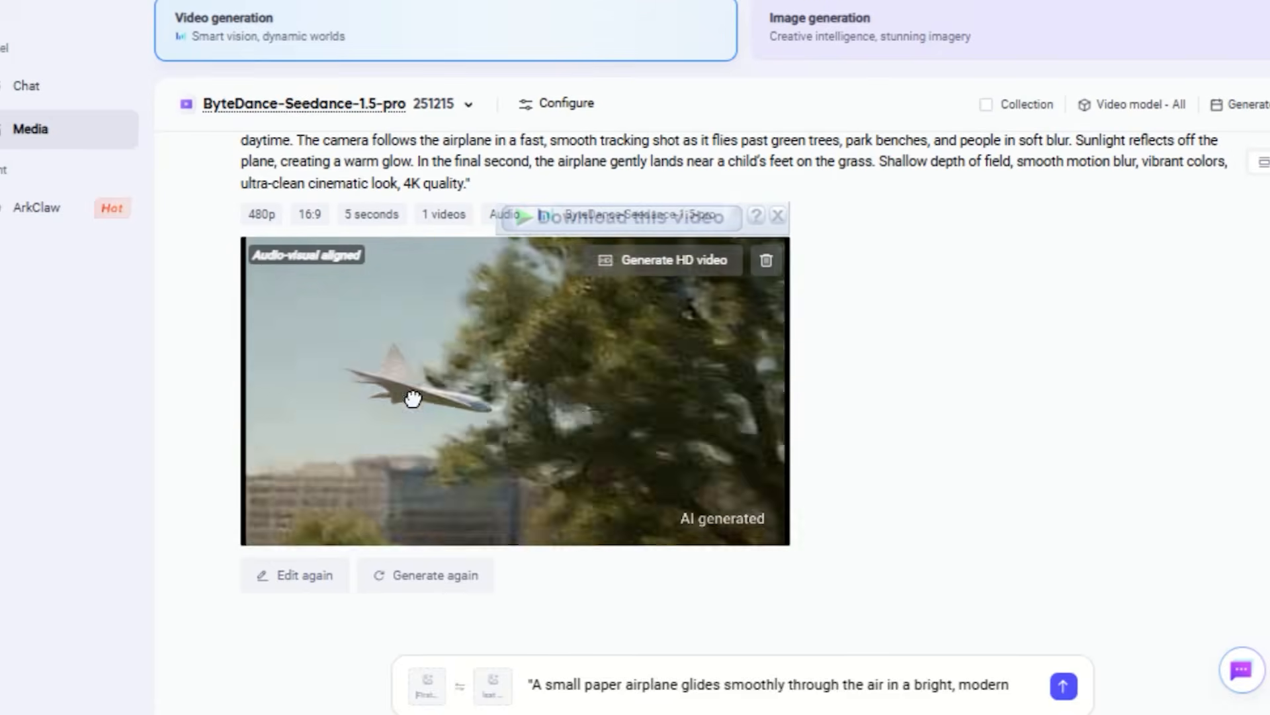
{"action": "left_click", "coordinate": [412, 396]}
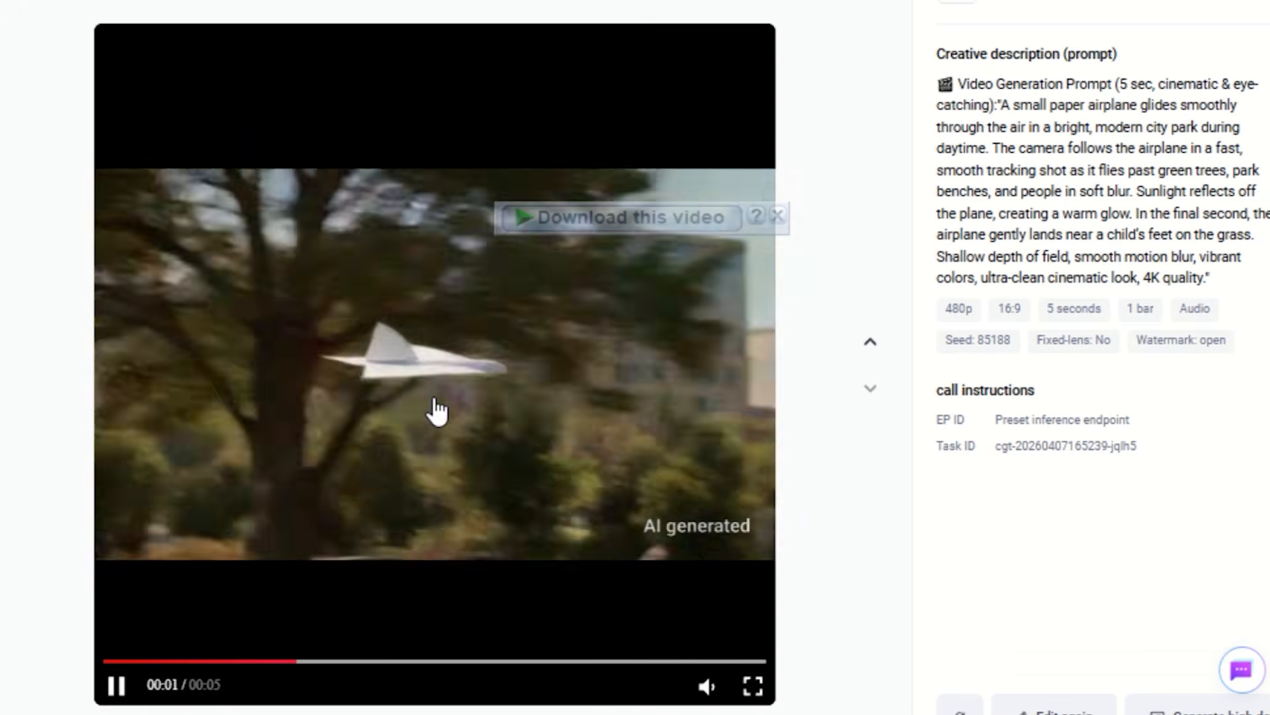
- Close the airplane video's playback, turn off draft mode and set the video resolution to 1080p
{"action": "left_click", "coordinate": [20, 16]}
{"action": "left_click", "coordinate": [735, 681]}
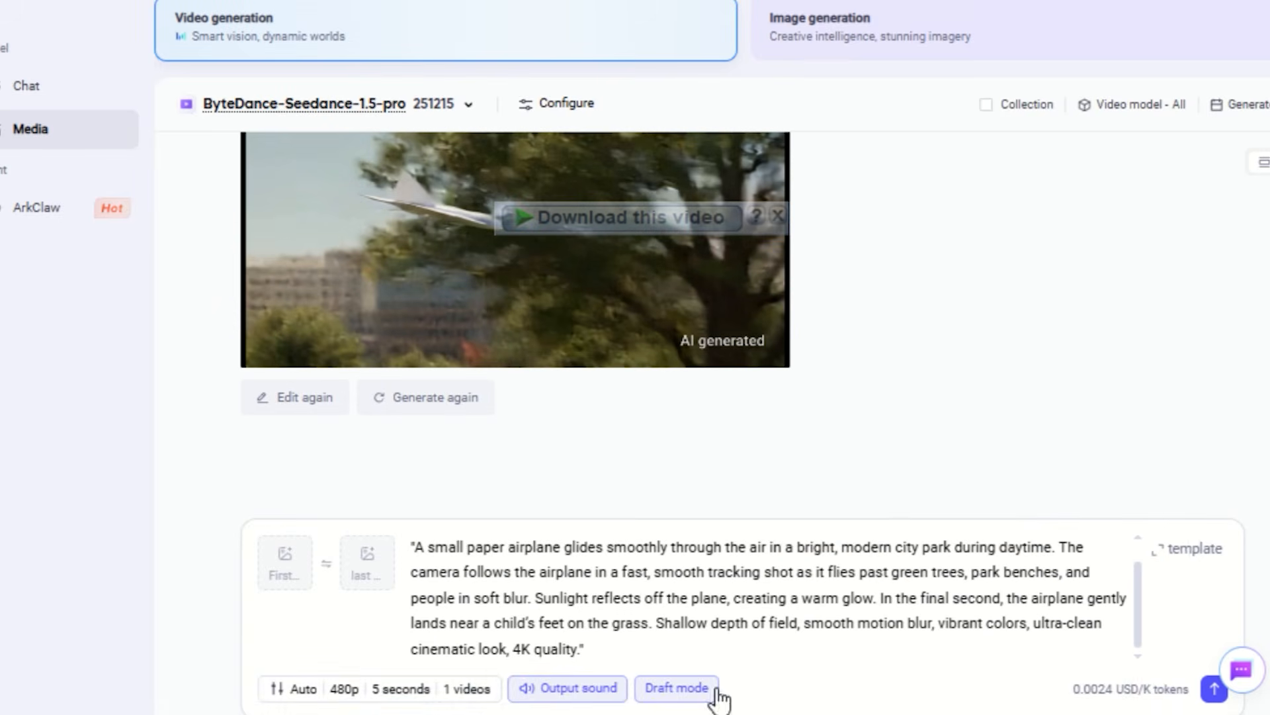
{"action": "left_click", "coordinate": [345, 690]}
{"action": "left_click", "coordinate": [677, 688]}
{"action": "left_click", "coordinate": [346, 689]}
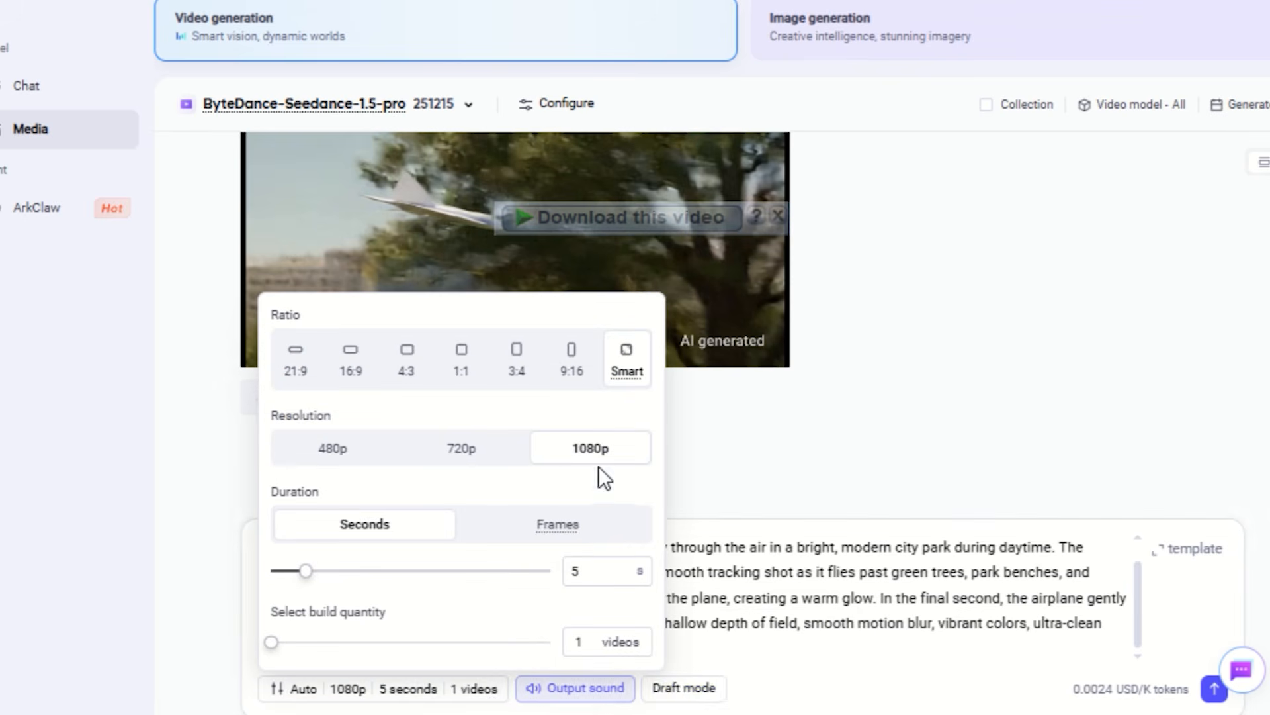
{"action": "left_click", "coordinate": [978, 670]}
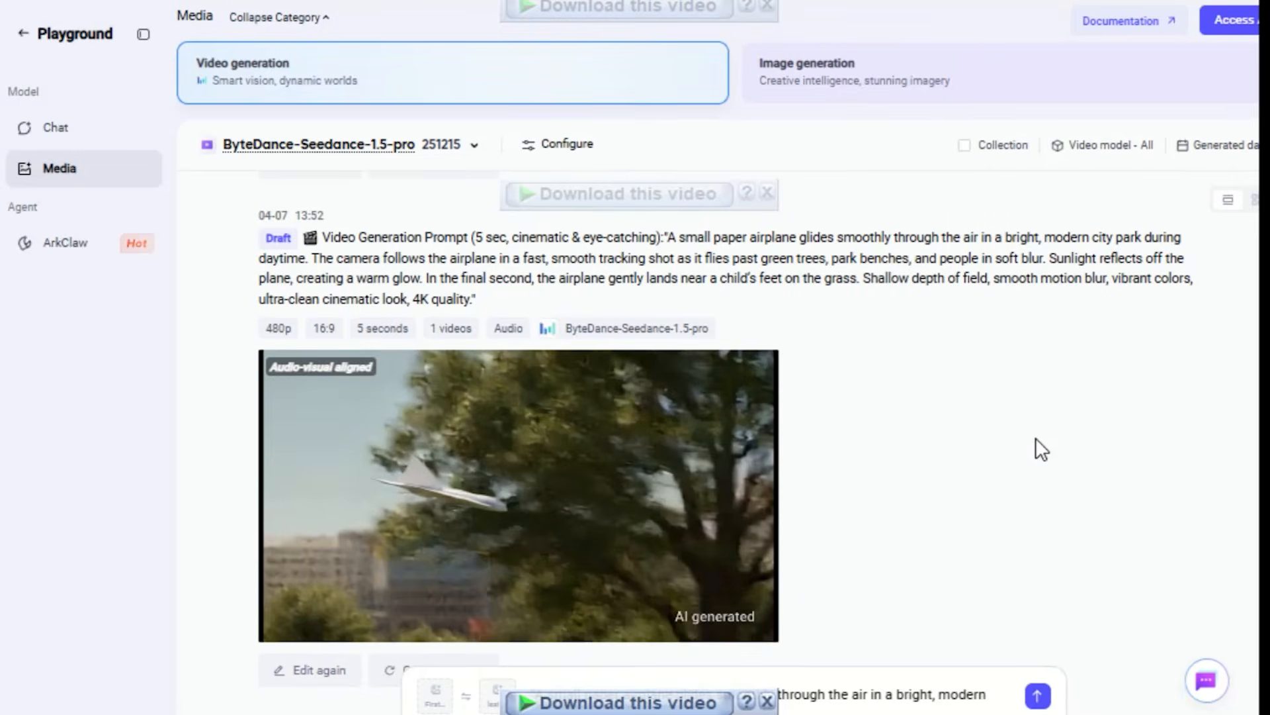
- Try the 16:9 aspect ratio, and set the video's ratio to 9:16
{"action": "scroll", "coordinate": [1035, 438], "scroll_direction": "down", "scroll_amount": 4}
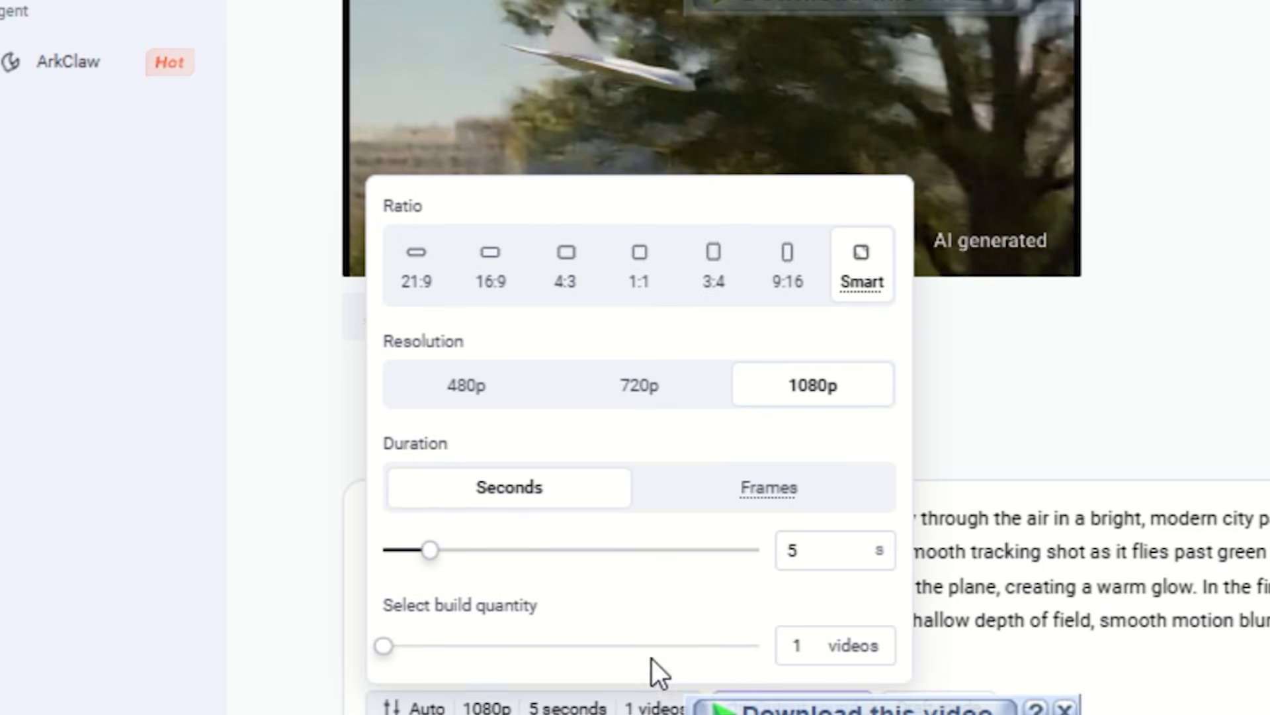
{"action": "left_click", "coordinate": [491, 294]}
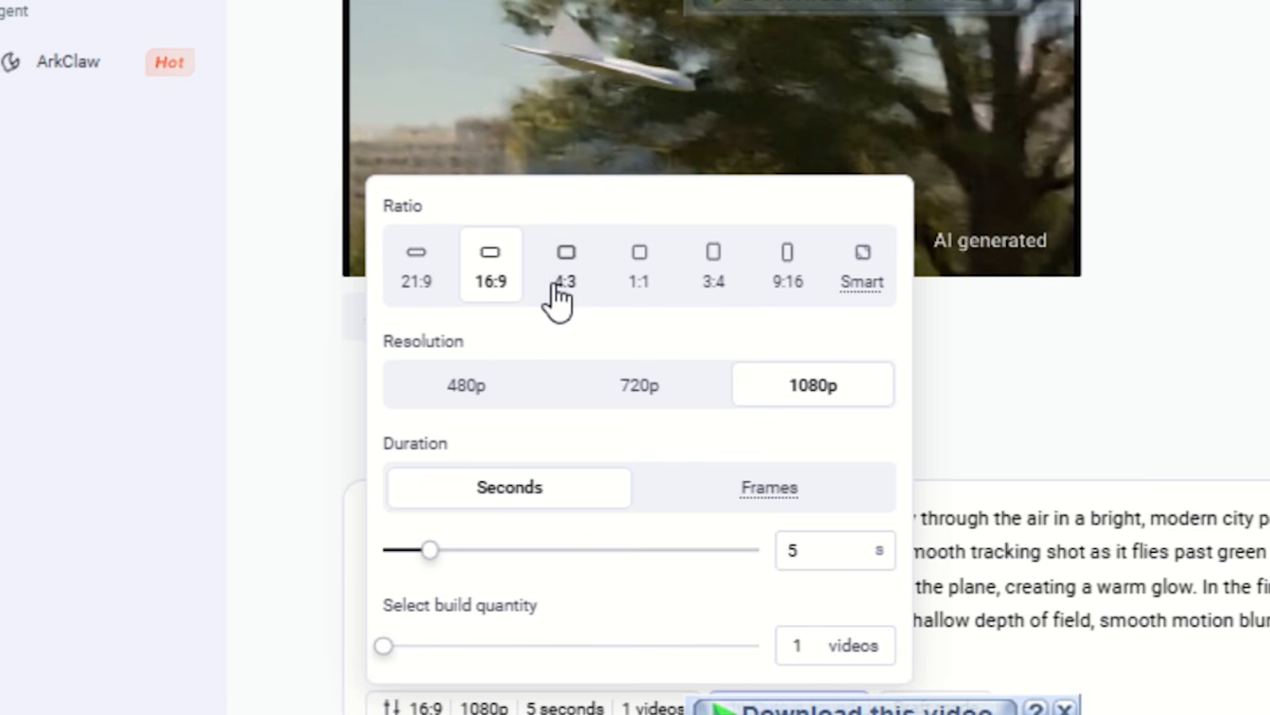
{"action": "left_click", "coordinate": [792, 283]}
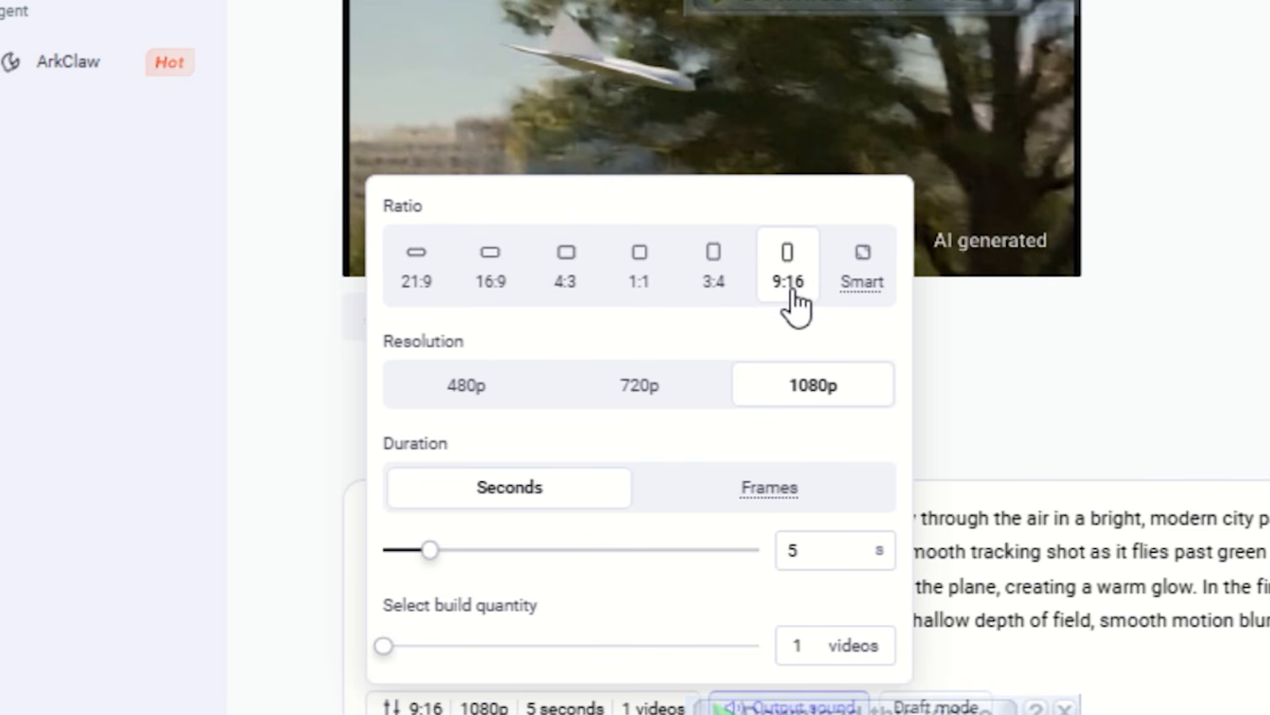
- Try a 12-second and a frame-based duration, and set the video duration to 7 seconds
{"action": "left_click", "coordinate": [725, 539]}
{"action": "left_click", "coordinate": [825, 550]}
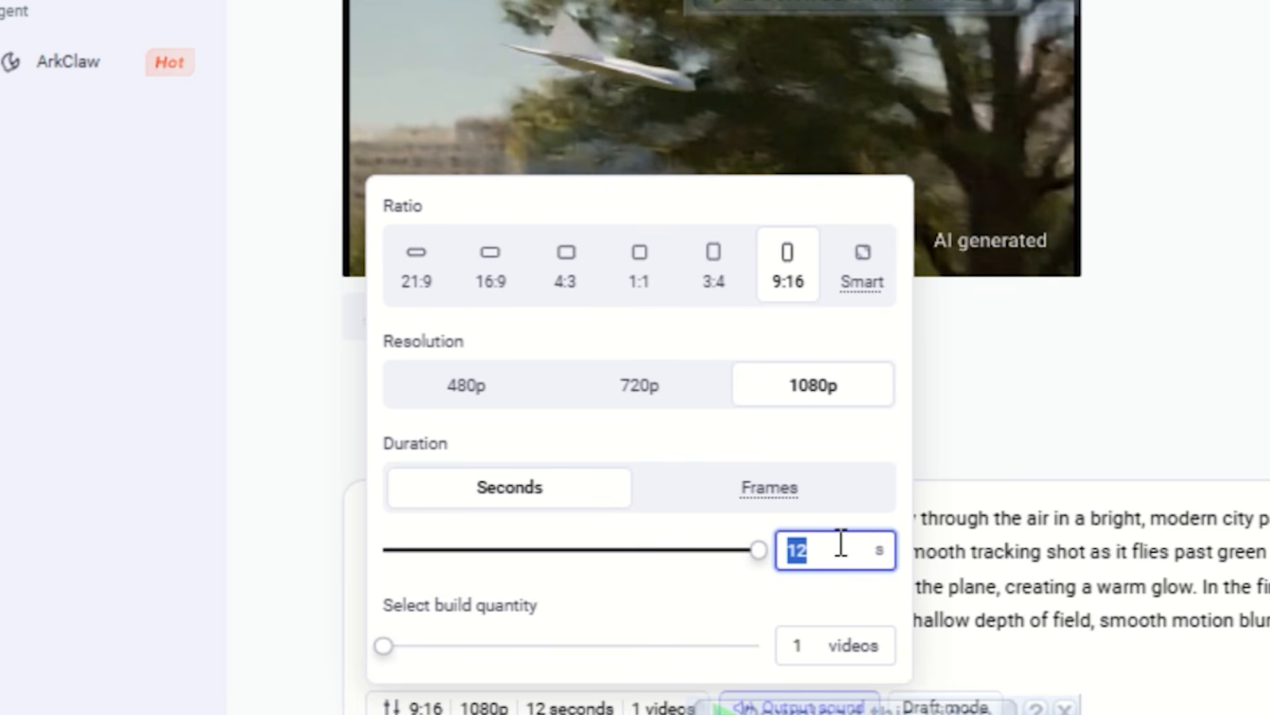
{"action": "left_click", "coordinate": [787, 488]}
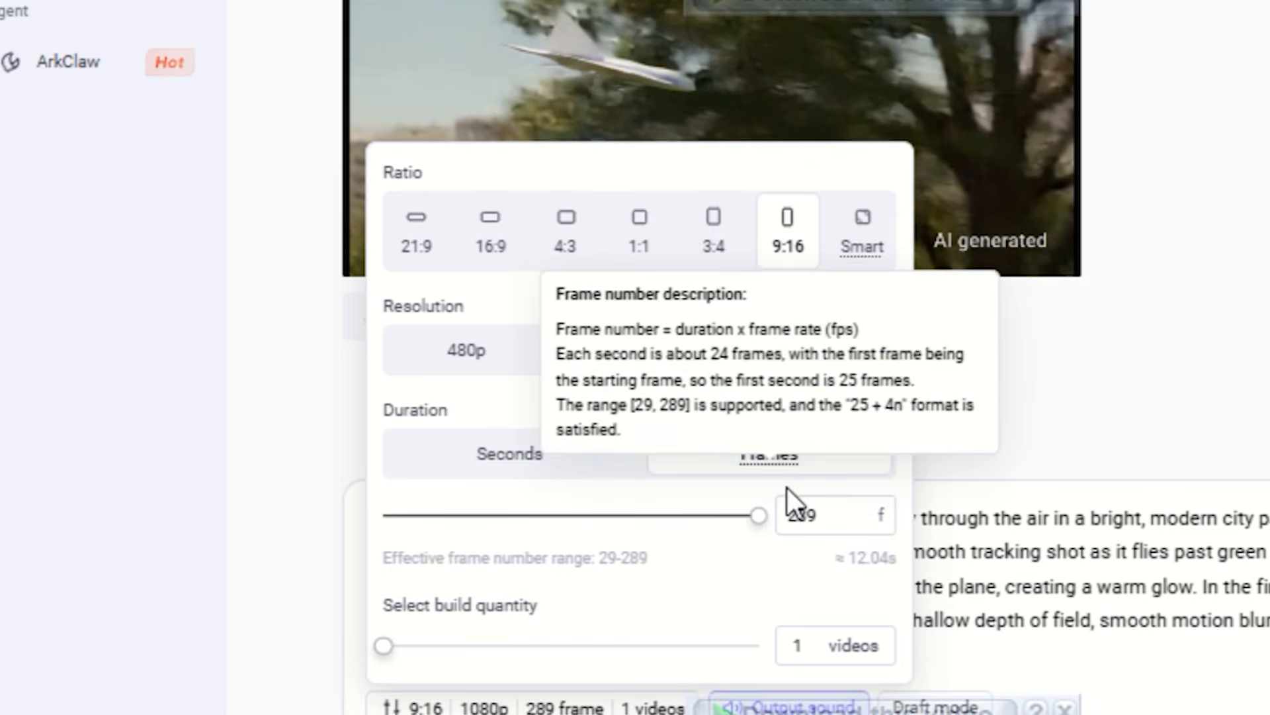
{"action": "left_click", "coordinate": [562, 473]}
{"action": "left_click", "coordinate": [815, 564]}
{"action": "left_click_drag", "start_coordinate": [744, 548], "coordinate": [513, 548]}
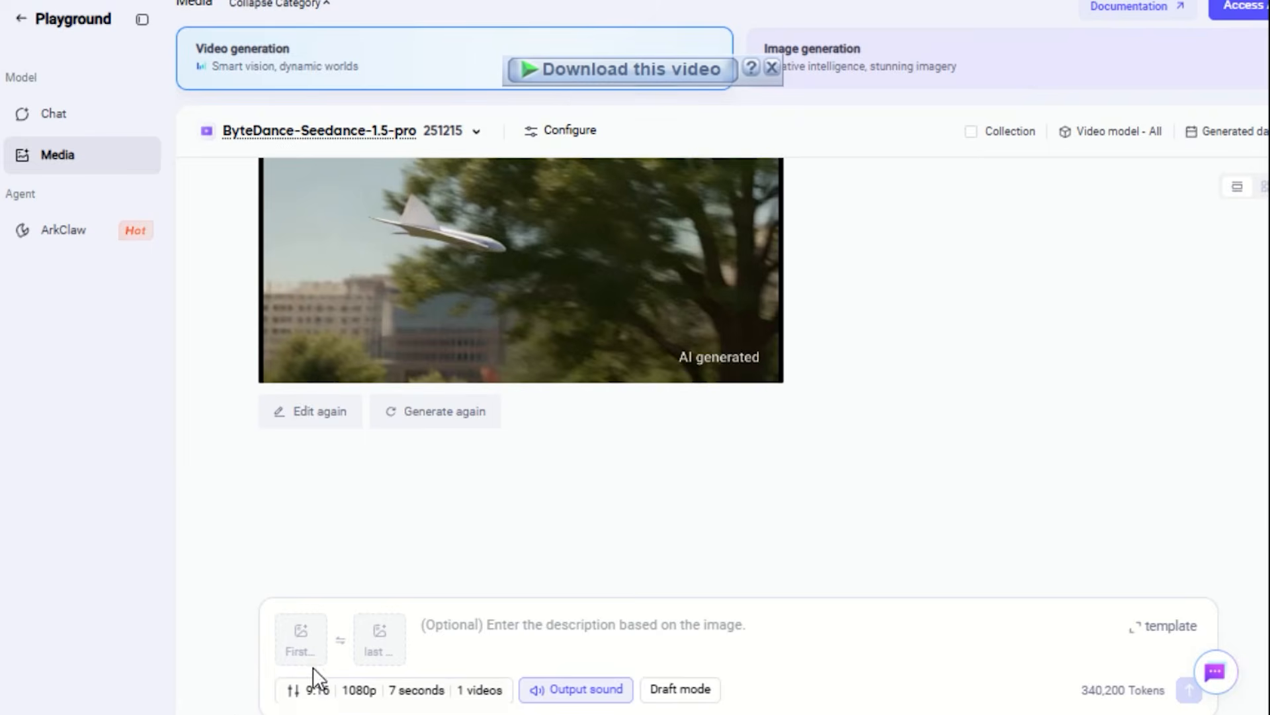
- Add today's downloaded Whisk image as first frame and generate a video from the prompt about a young boy under a streetlight on a rainy night
{"action": "left_click", "coordinate": [312, 650]}
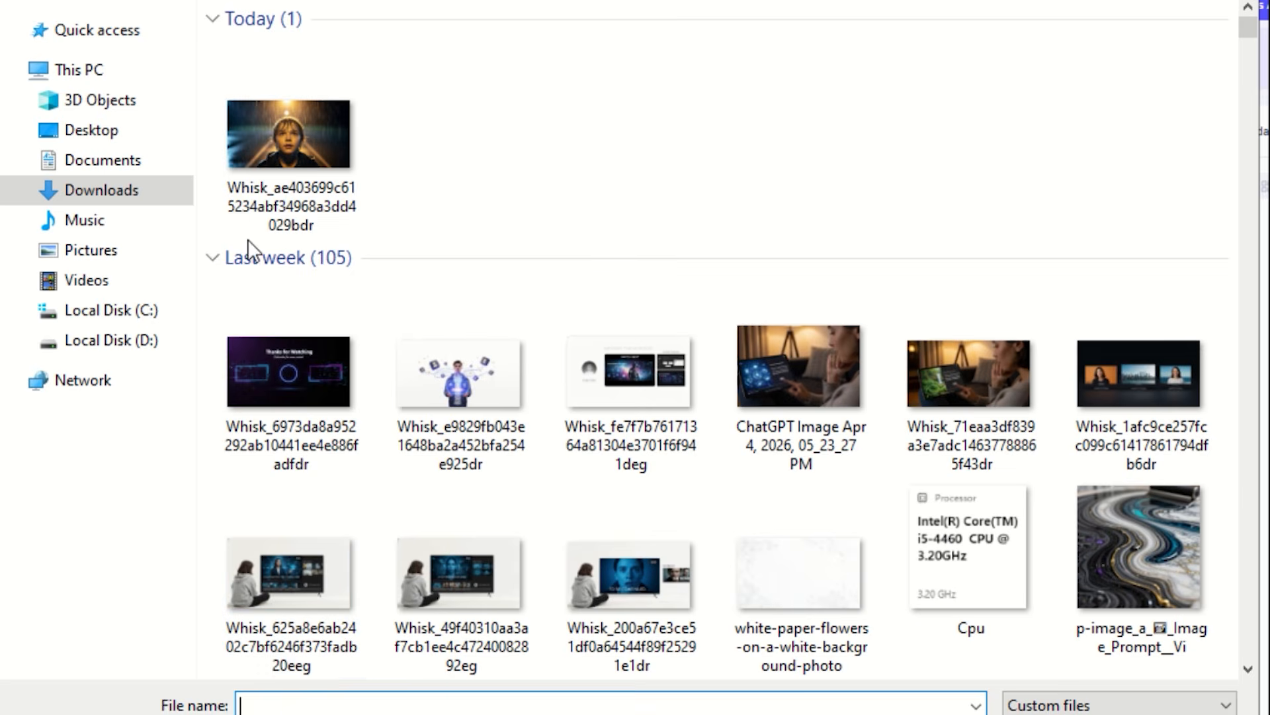
{"action": "left_click", "coordinate": [248, 235]}
{"action": "key", "text": "Return"}
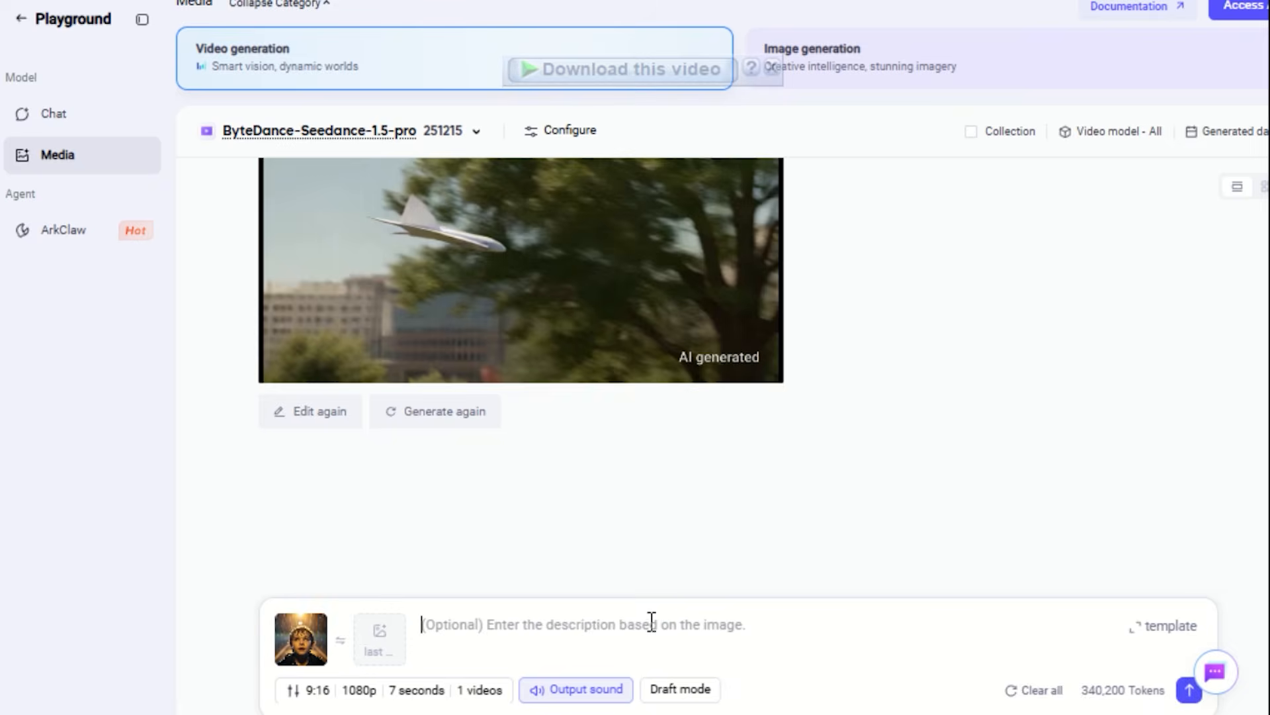
{"action": "key", "text": "ctrl+v"}
{"action": "scroll", "coordinate": [761, 629], "scroll_direction": "up", "scroll_amount": 1}
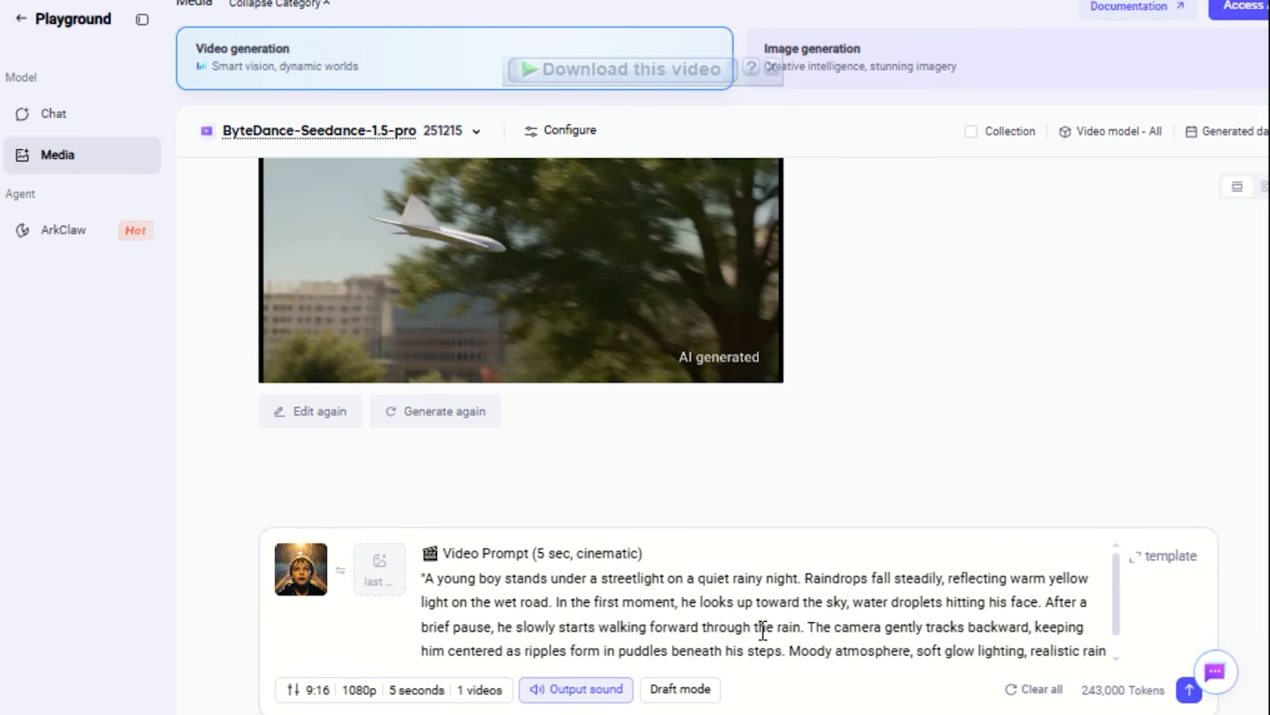
{"action": "scroll", "coordinate": [1006, 629], "scroll_direction": "down", "scroll_amount": 1}
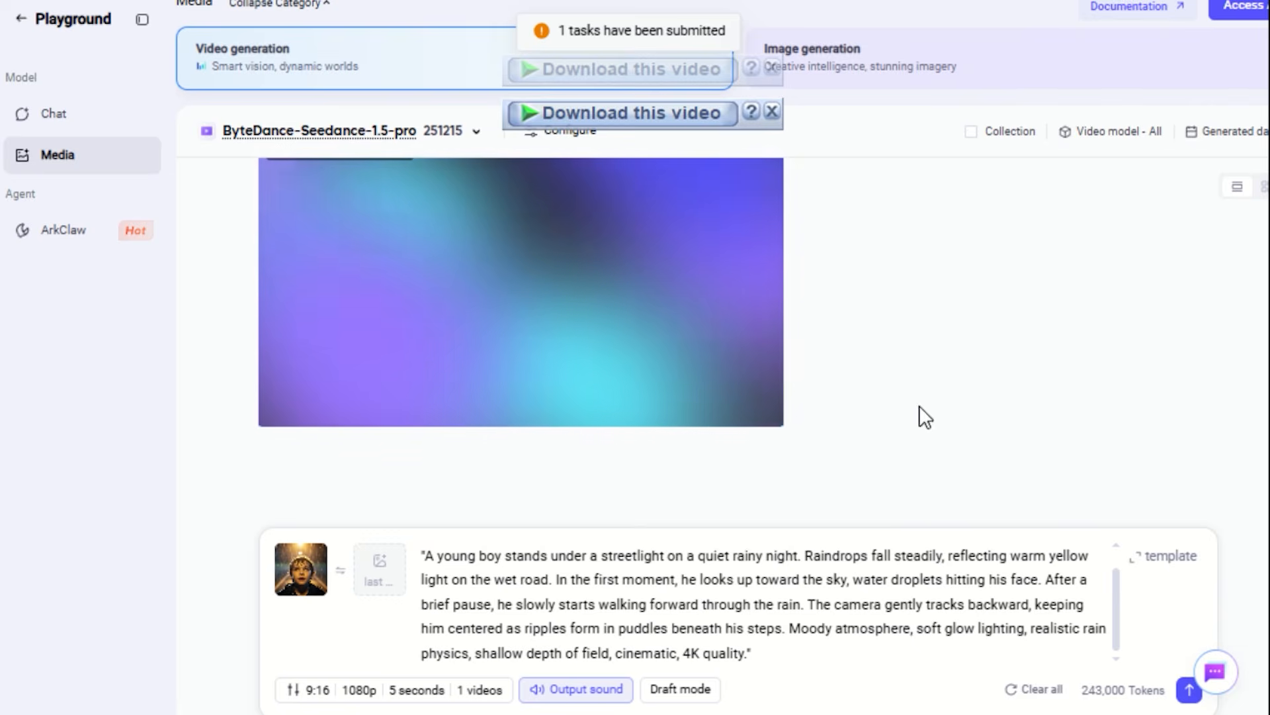
{"action": "scroll", "coordinate": [653, 423], "scroll_direction": "up", "scroll_amount": 6}
{"action": "scroll", "coordinate": [846, 397], "scroll_direction": "down", "scroll_amount": 5}
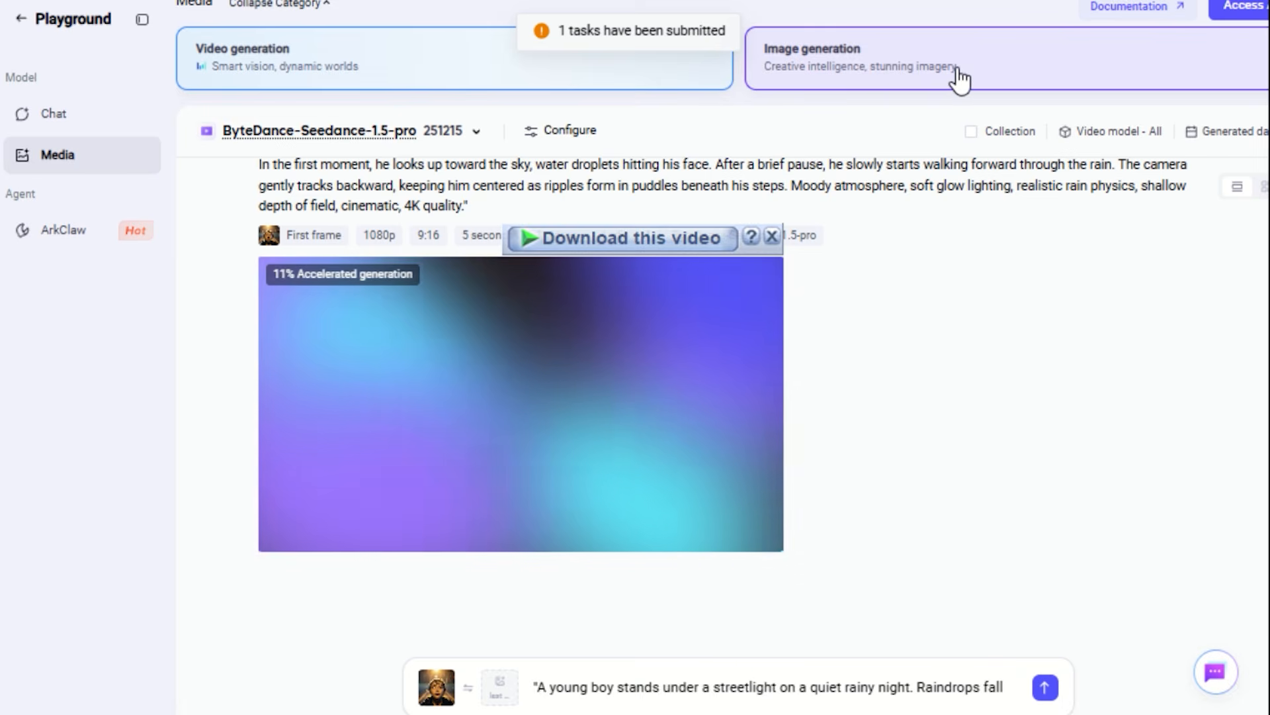
- Switch to image generation, enter the first-frame close-up prompt of a young boy under a glowing streetlight, and set the ratio to 16:9
{"action": "left_click", "coordinate": [958, 75]}
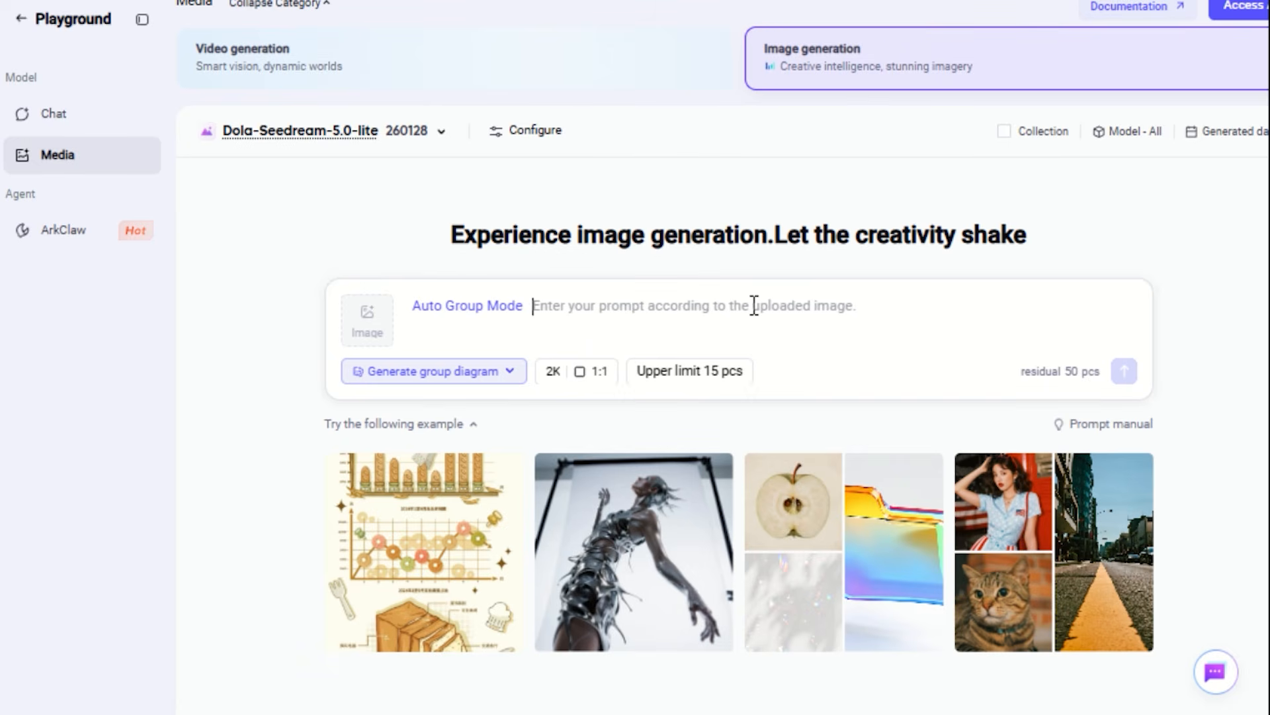
{"action": "type", "text": "🖼 First Frame Prompt (Initial Image) \"Close-up of a young boy standing under a glowing streetlight at night in the rain. Raindrops frozen mid-air, warm yellow light illuminating his face and wet hair. Dark blurred background with reflective wet ground, cinematic lighting, ultra-detailed, shallow depth of field, dramatic mood, 4K still frame.\" If you want, I can also make:"}
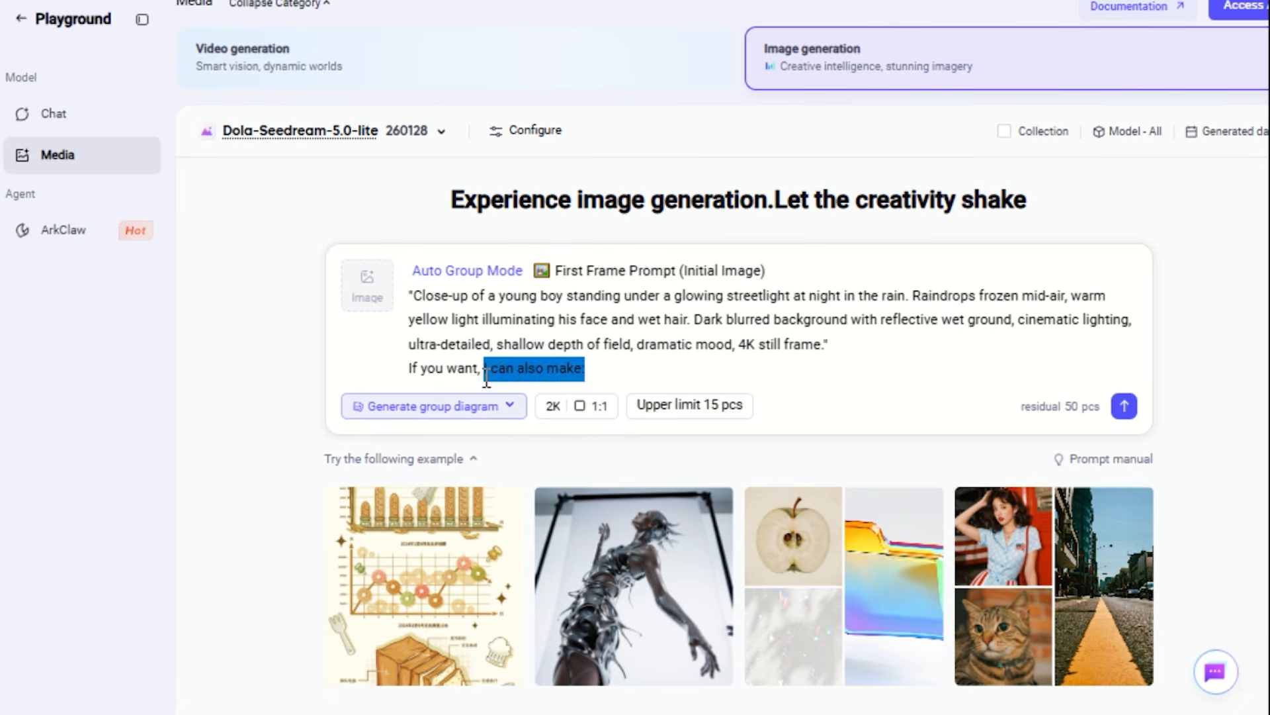
{"action": "left_click", "coordinate": [593, 410]}
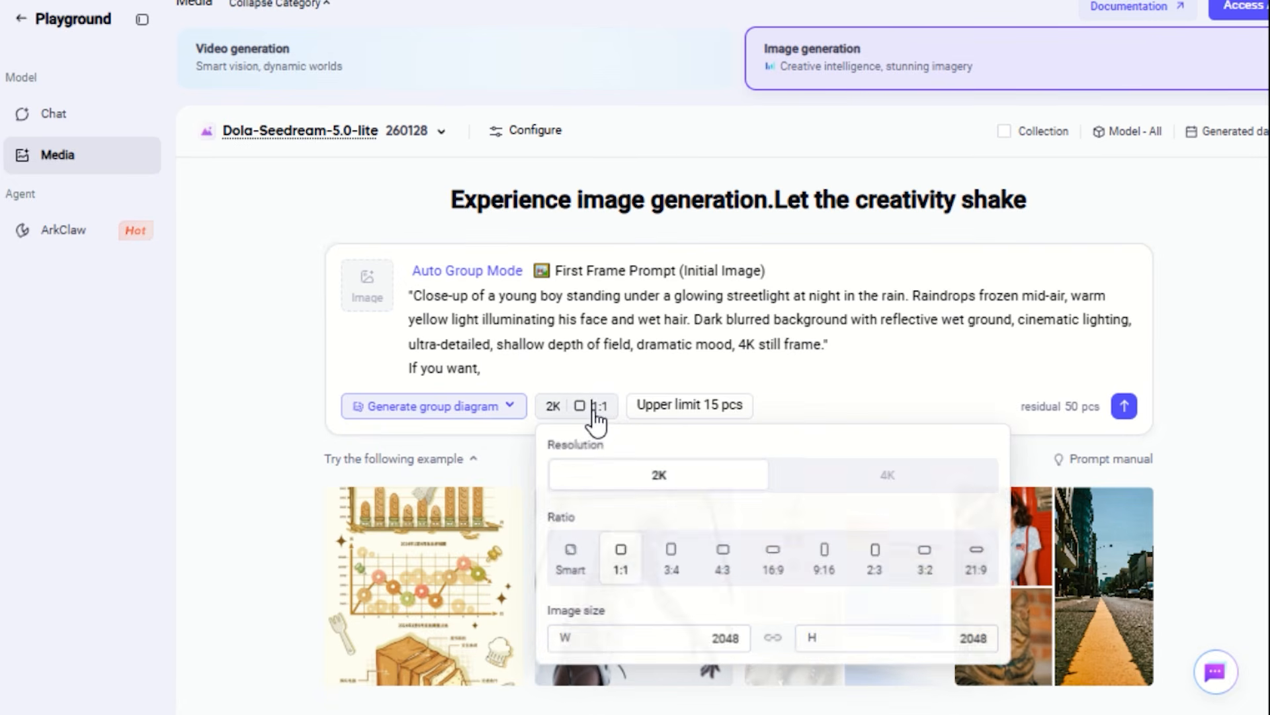
{"action": "left_click", "coordinate": [784, 574]}
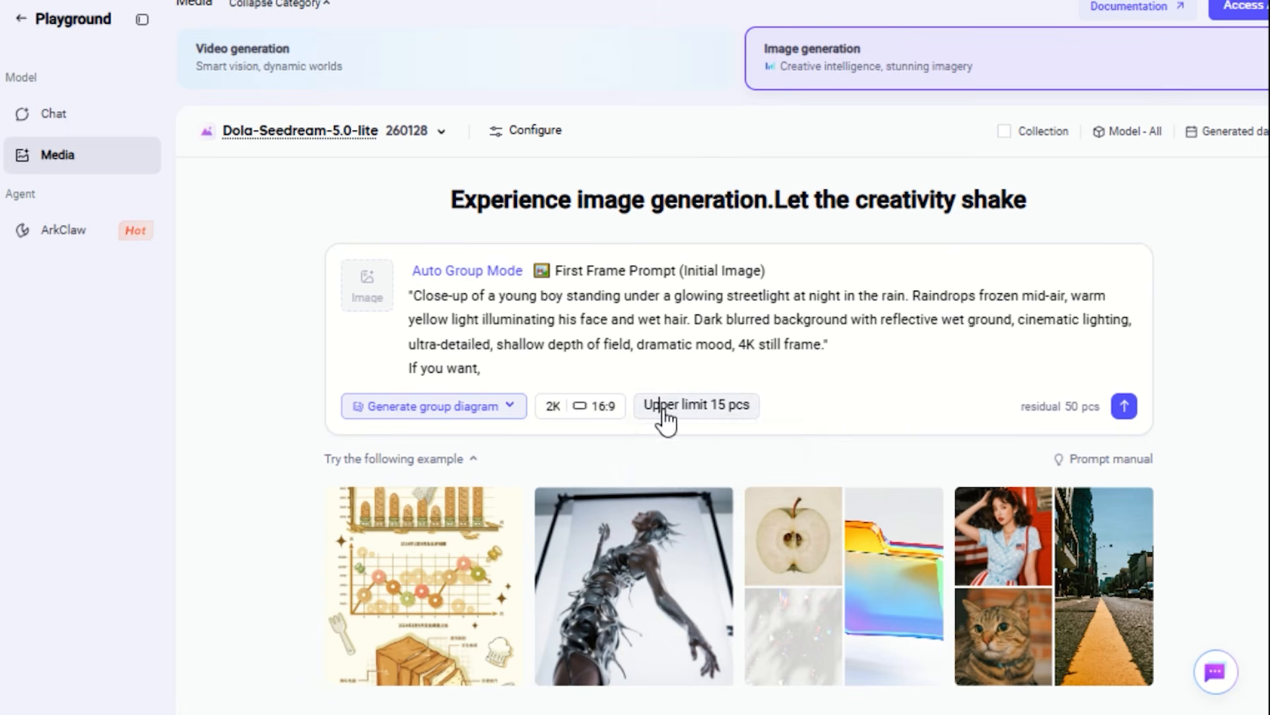
- Generate the group images with an upper limit of 4 and view the resulting boy picture enlarged
{"action": "left_click", "coordinate": [660, 414]}
{"action": "left_click_drag", "start_coordinate": [663, 474], "coordinate": [673, 474]}
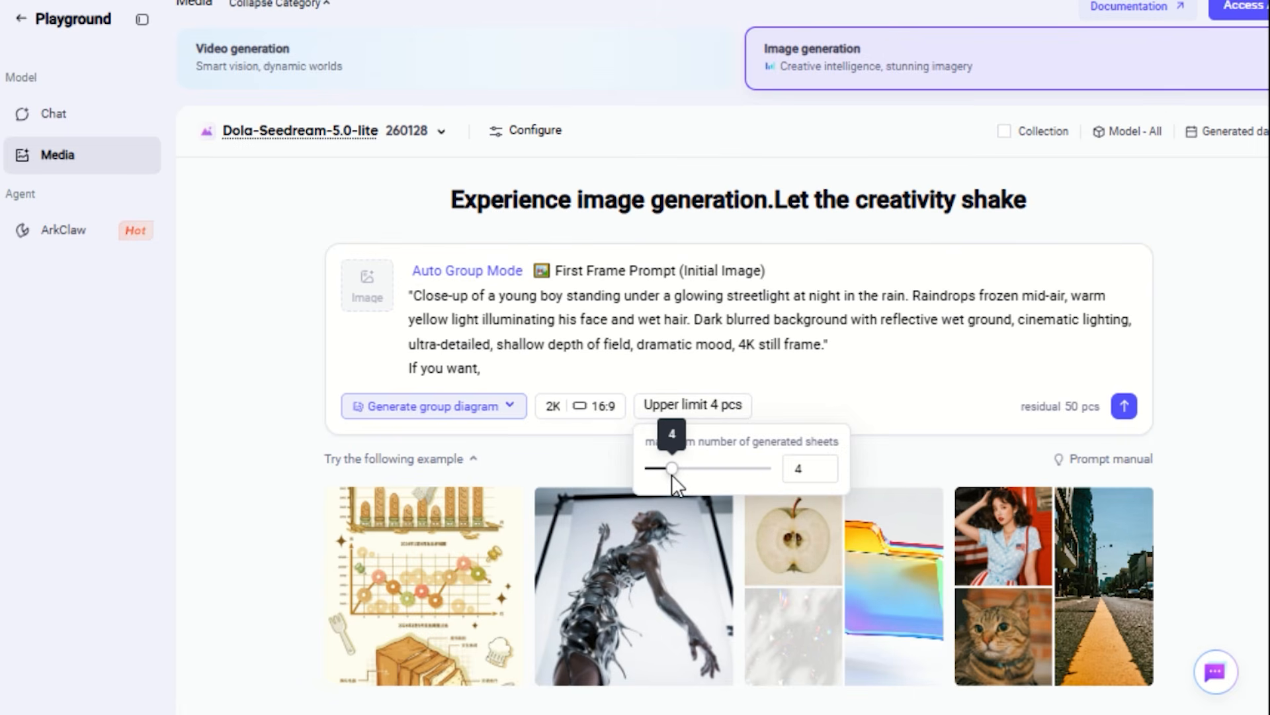
{"action": "left_click", "coordinate": [1125, 407]}
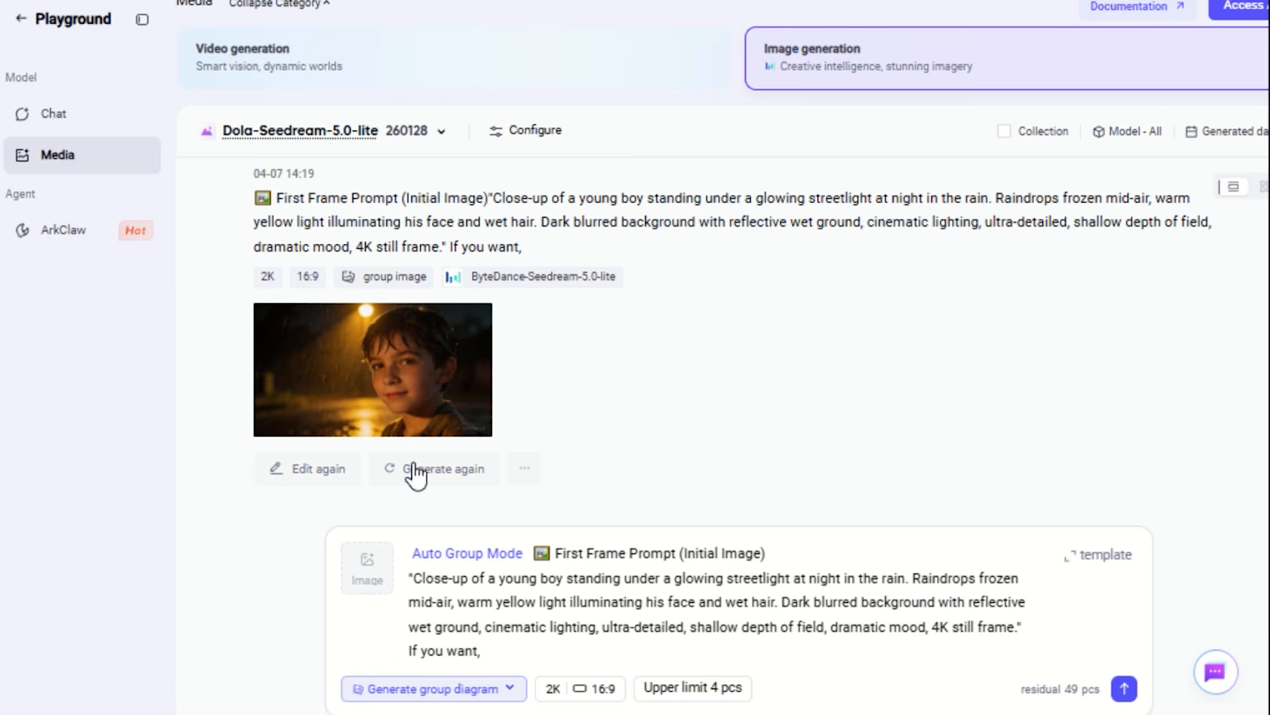
{"action": "left_click", "coordinate": [452, 374]}
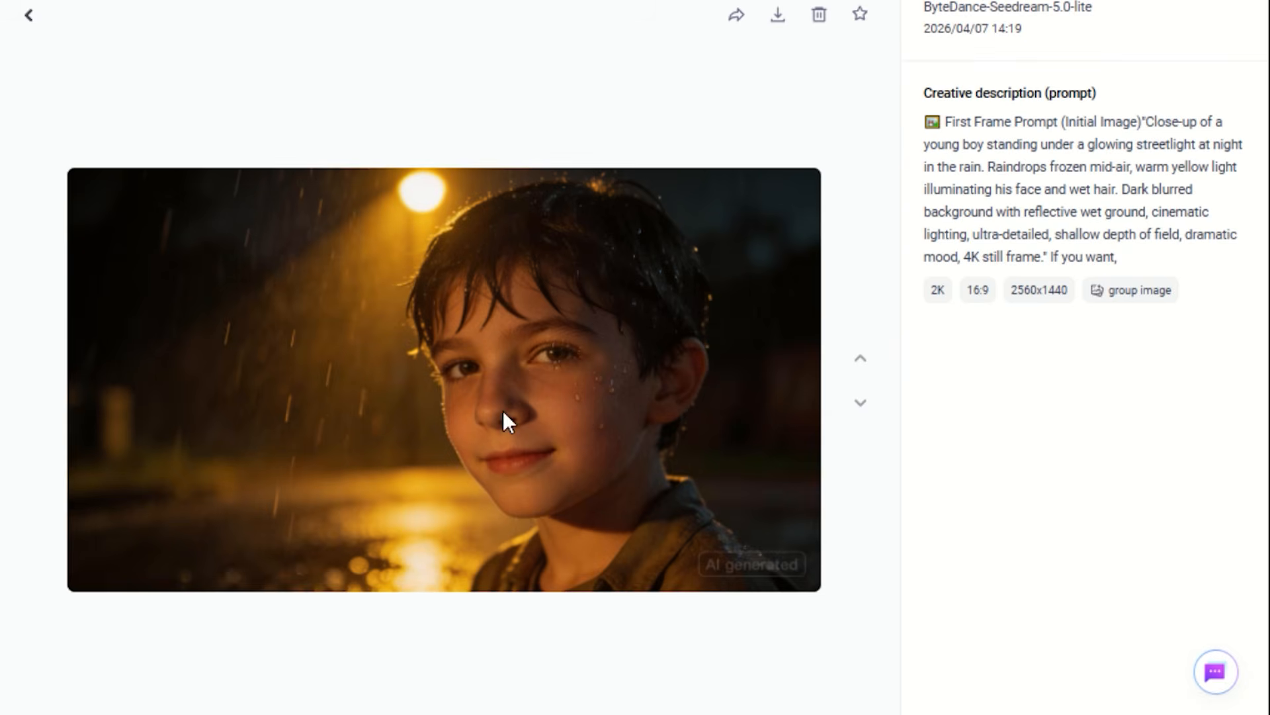
{"action": "key", "text": "Escape"}
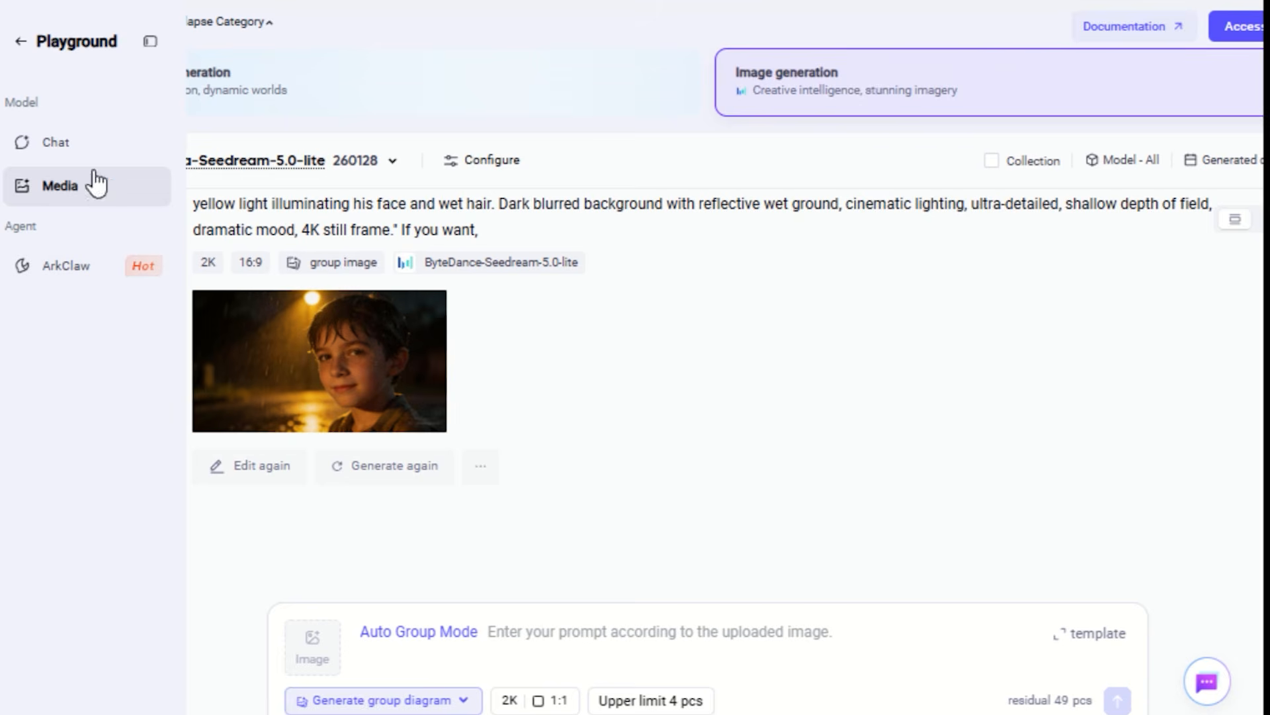
- Generate a group diagram in Storybook mode from the 12-scene prompt about a boy and a paper airplane
{"action": "left_click", "coordinate": [484, 174]}
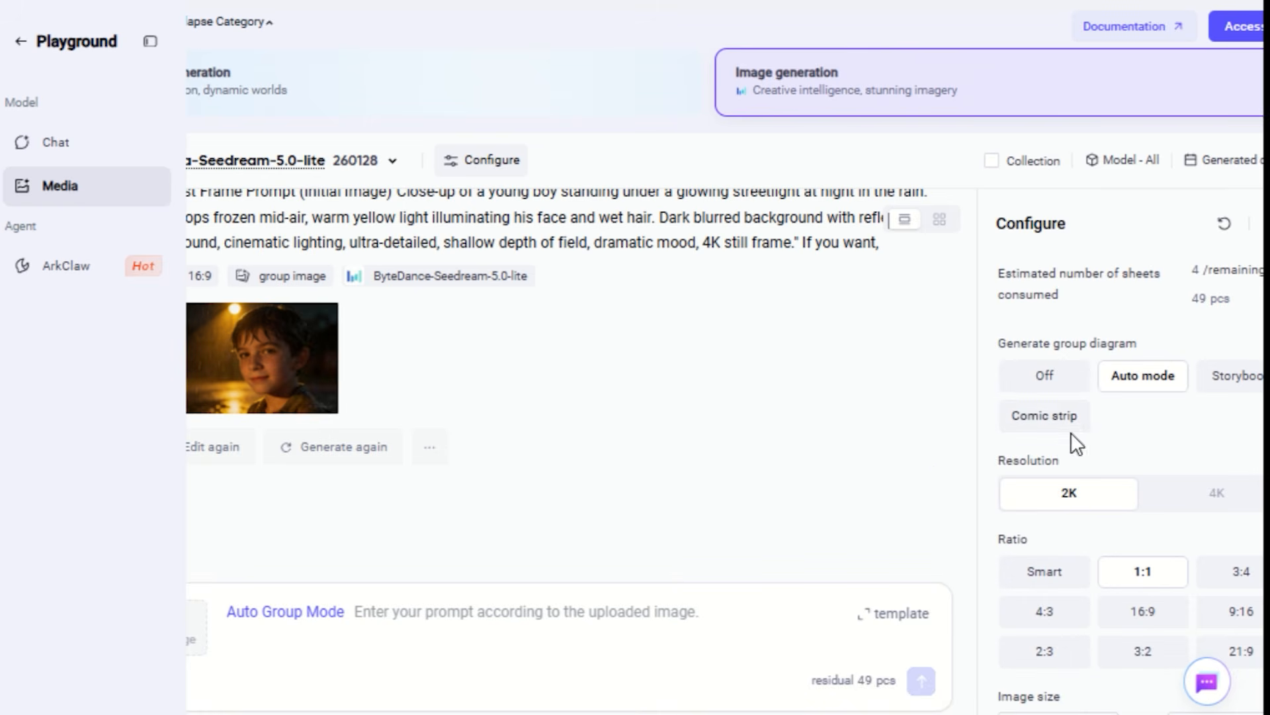
{"action": "key", "text": "ctrl+minus"}
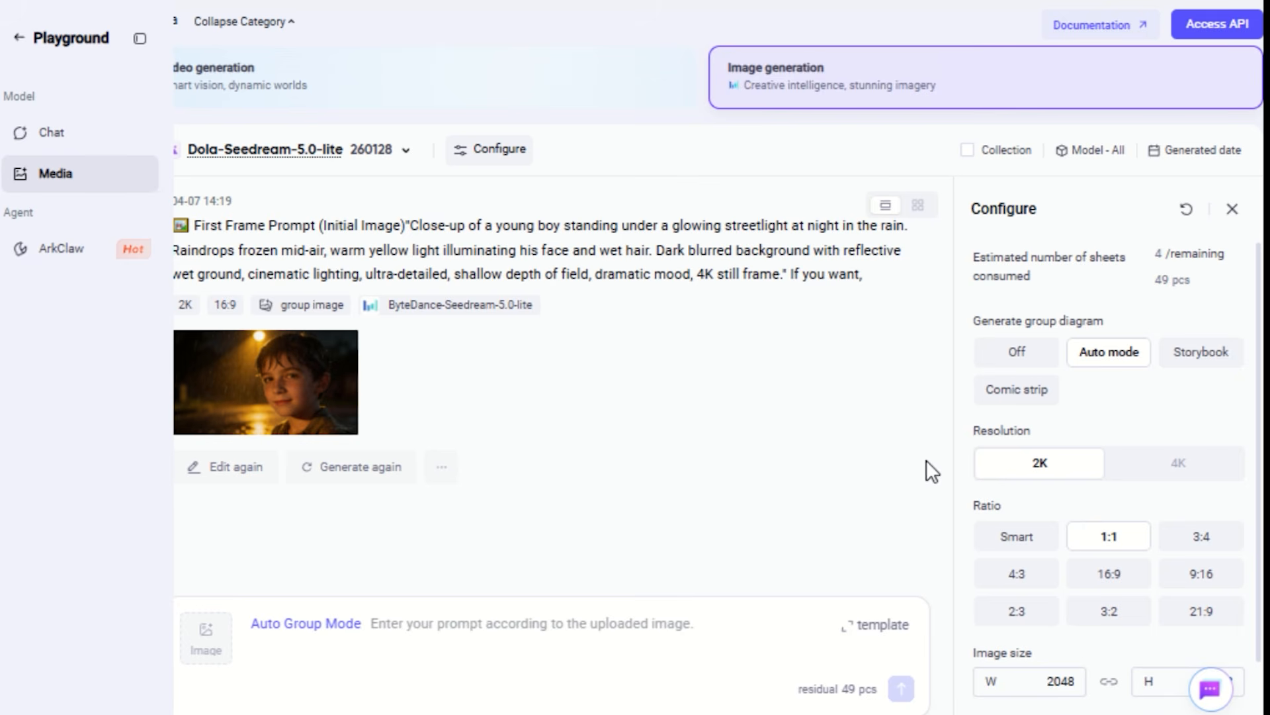
{"action": "left_click", "coordinate": [1195, 361]}
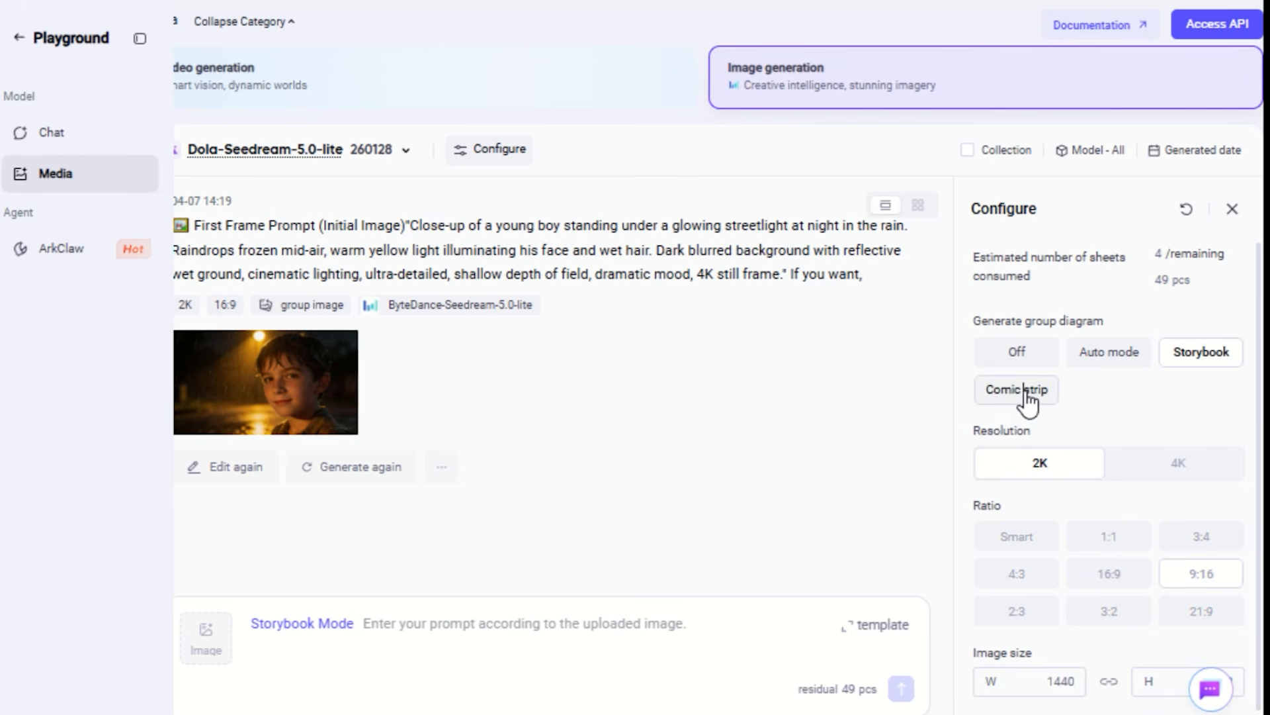
{"action": "left_click", "coordinate": [1027, 396]}
{"action": "left_click", "coordinate": [1205, 363]}
{"action": "key", "text": "ctrl+v"}
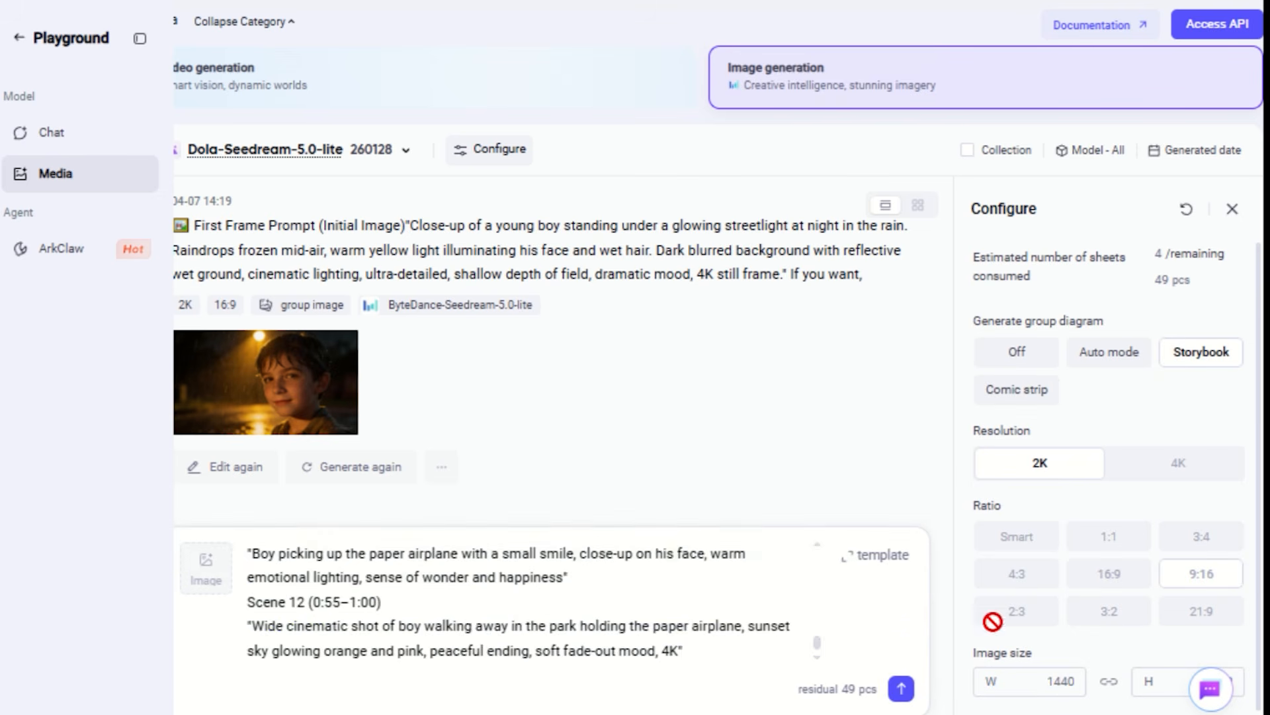
{"action": "left_click", "coordinate": [901, 688]}
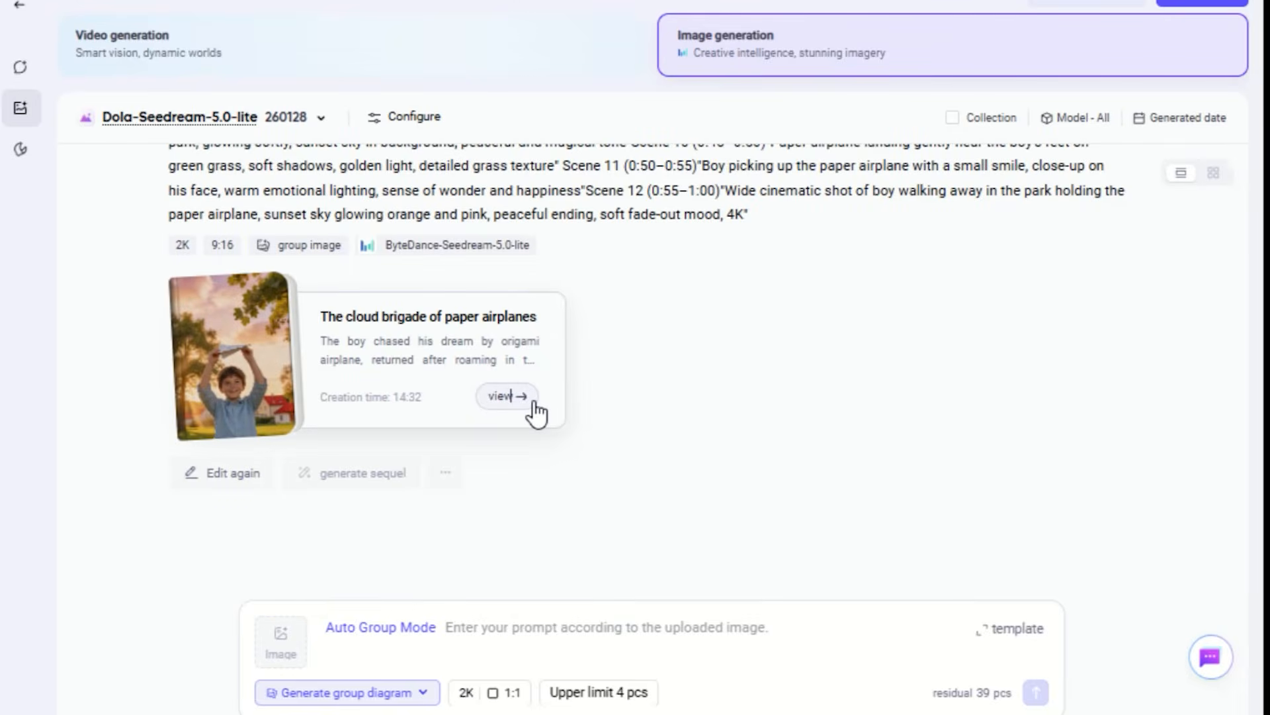
- Open the generated paper airplane storybook, page through it to the end, and return to the Playground
{"action": "left_click", "coordinate": [534, 405]}
{"action": "left_click", "coordinate": [1145, 192]}
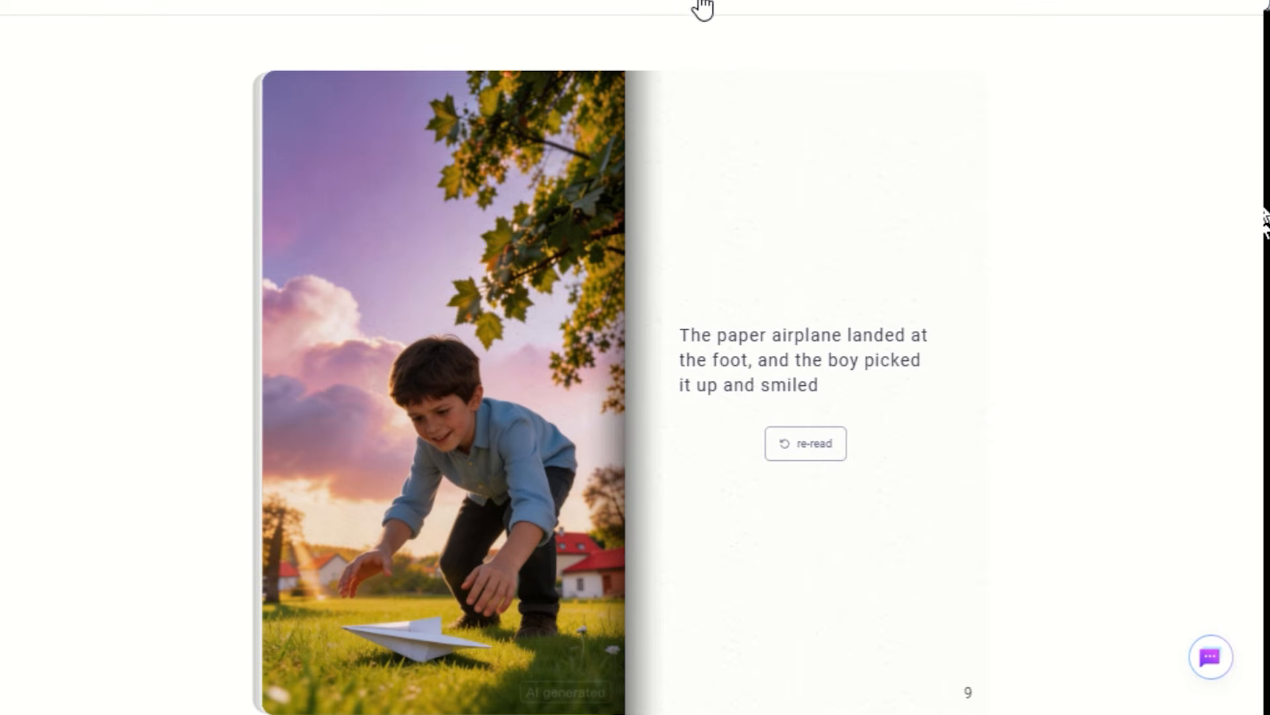
{"action": "left_click", "coordinate": [21, 5]}
- Return to video generation, add the empty bench and seated boy pictures as first and last frames, and enter the morph transition prompt
{"action": "left_click", "coordinate": [245, 41]}
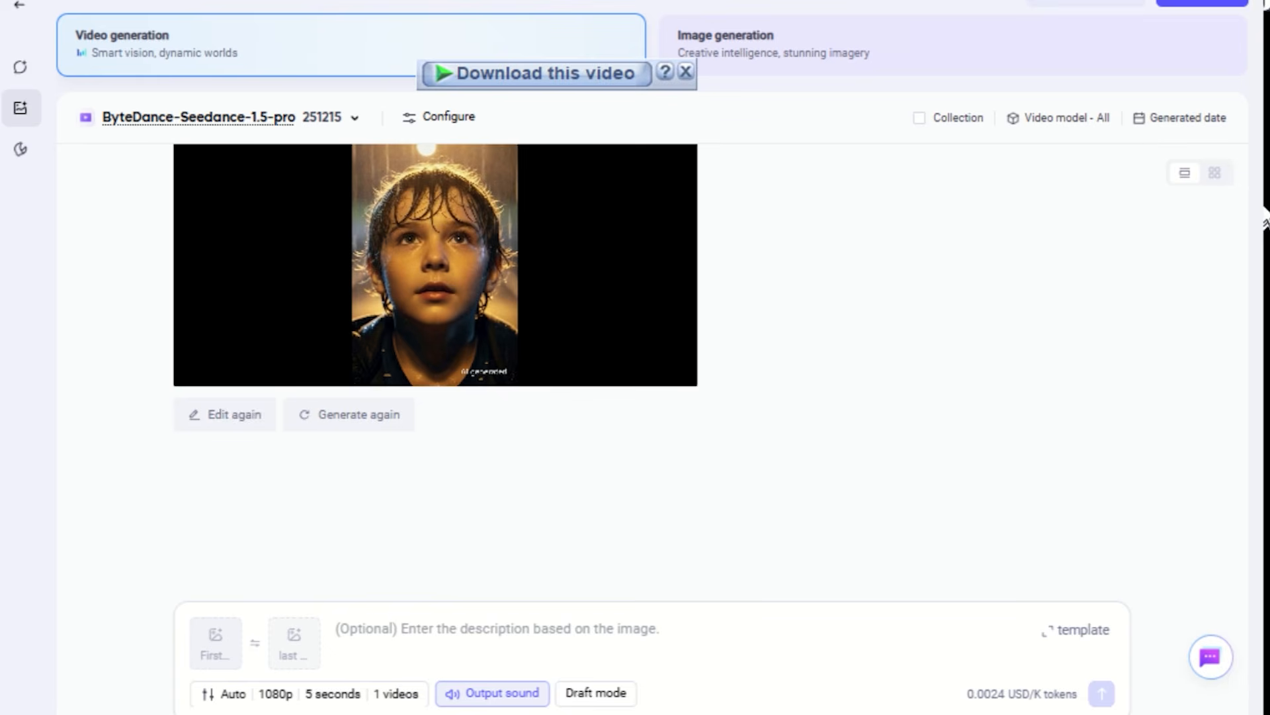
{"action": "left_click", "coordinate": [495, 679]}
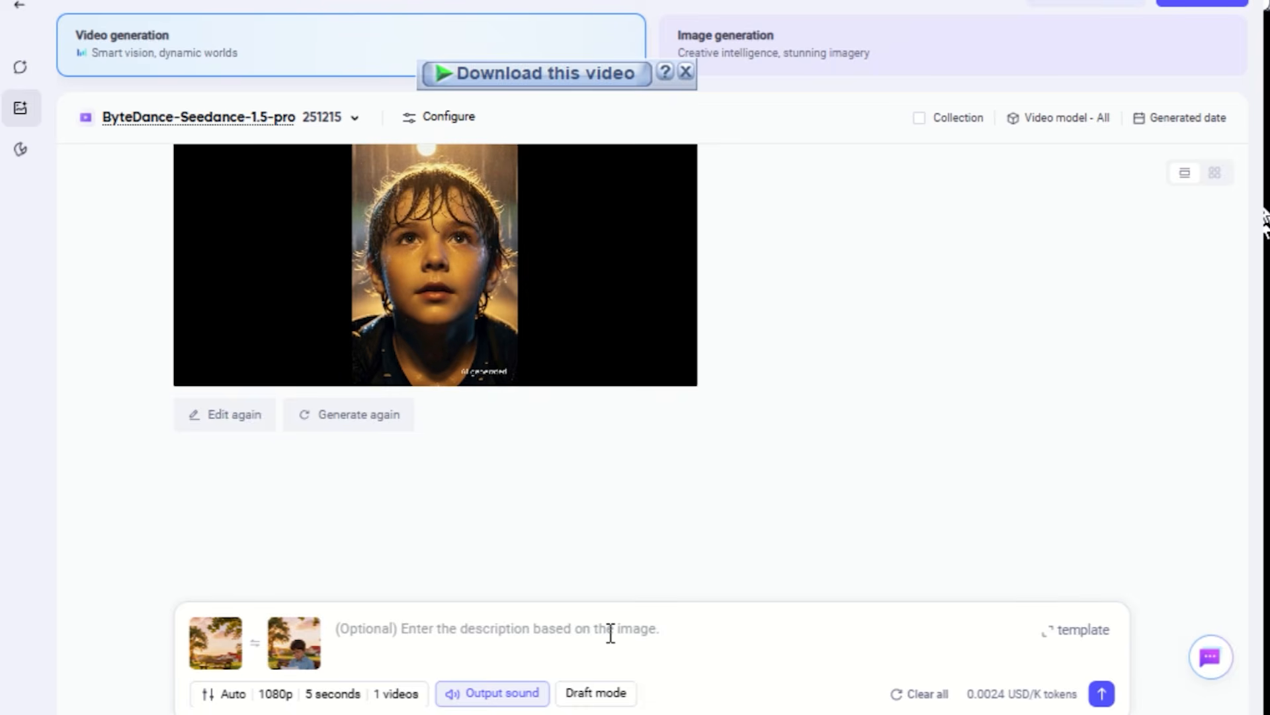
{"action": "key", "text": "ctrl+v"}
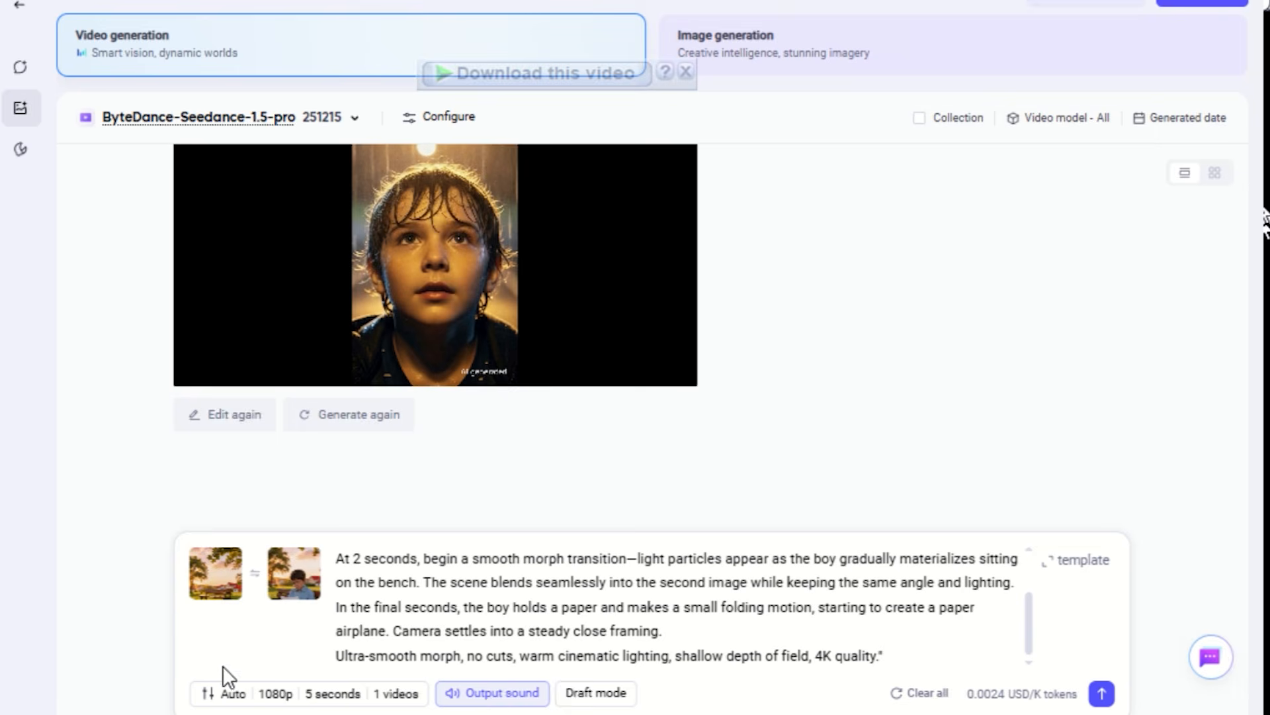
- Set the video resolution to 720p
{"action": "left_click", "coordinate": [274, 692]}
{"action": "left_click", "coordinate": [403, 471]}
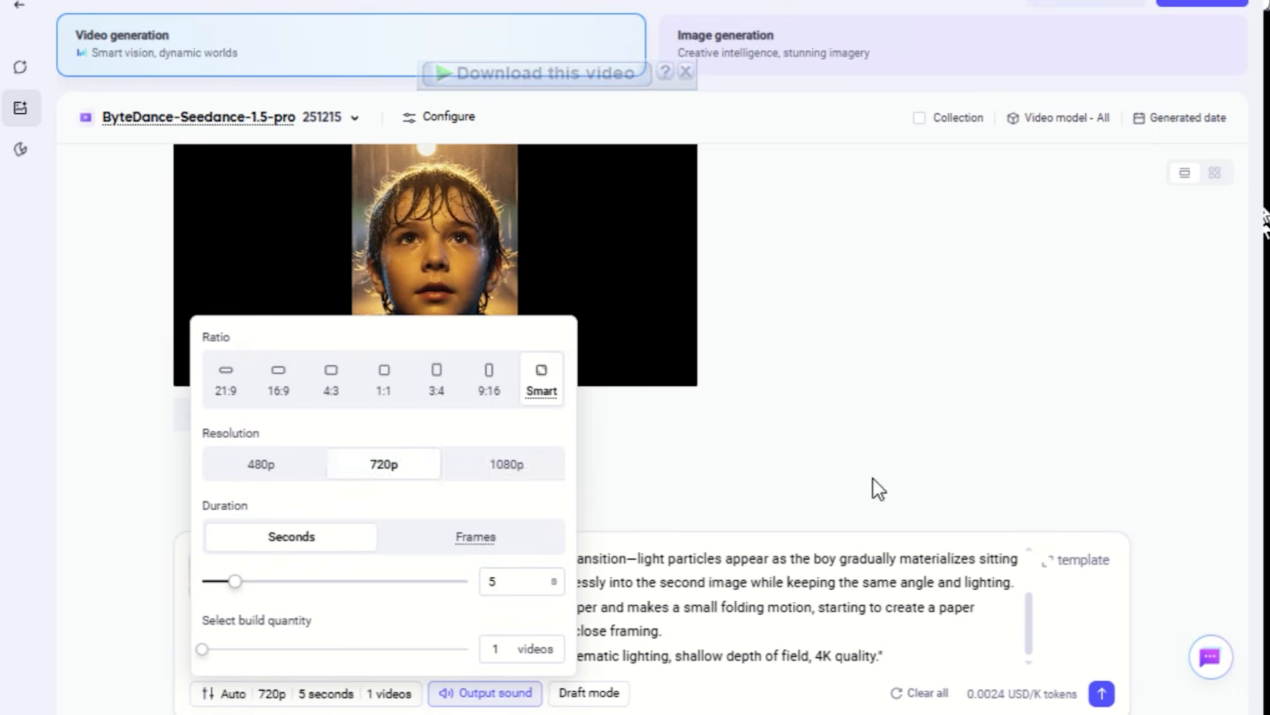
{"action": "left_click", "coordinate": [872, 478]}
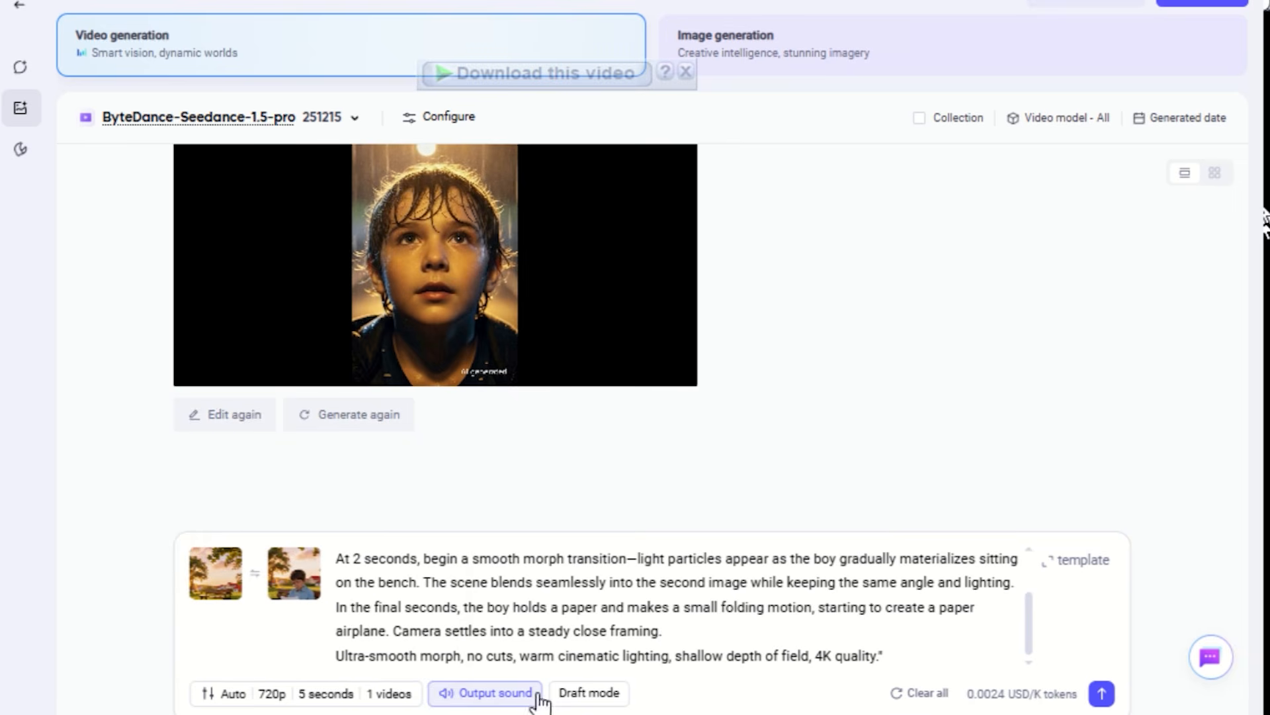
- Generate the bench-to-boy morph video in draft mode and open the result for playback
{"action": "left_click", "coordinate": [589, 692]}
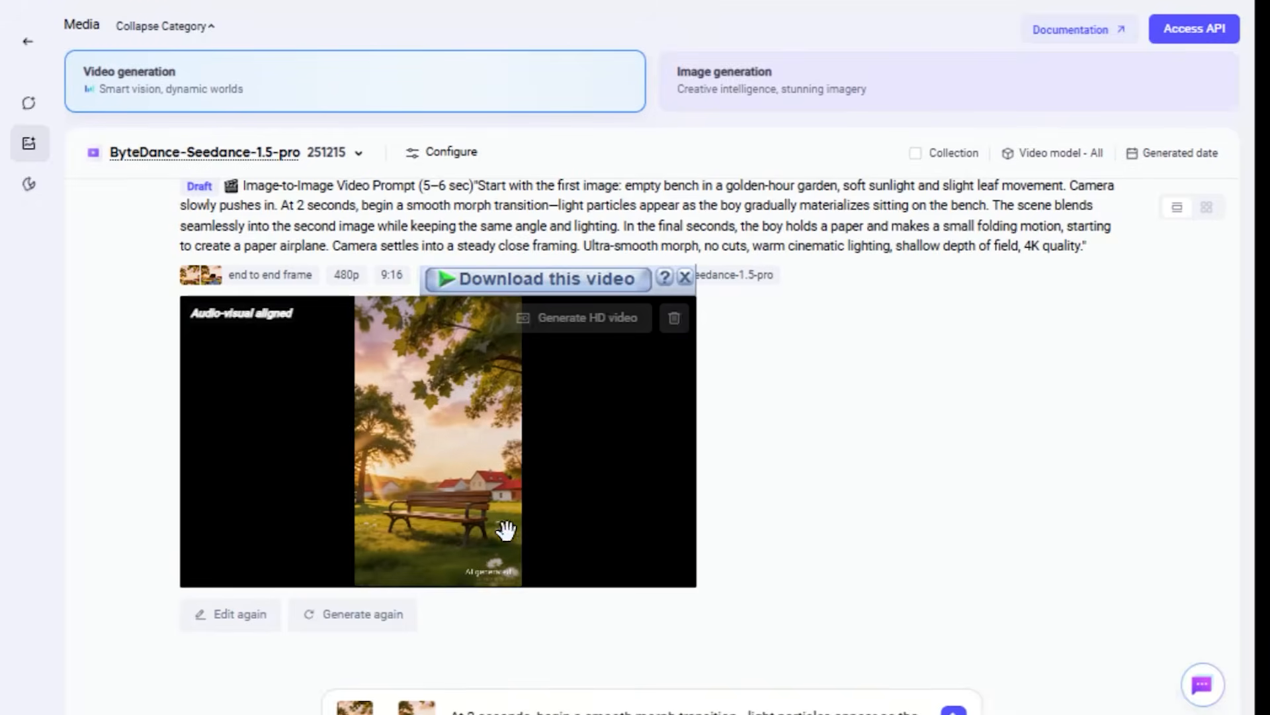
{"action": "left_click", "coordinate": [440, 523]}
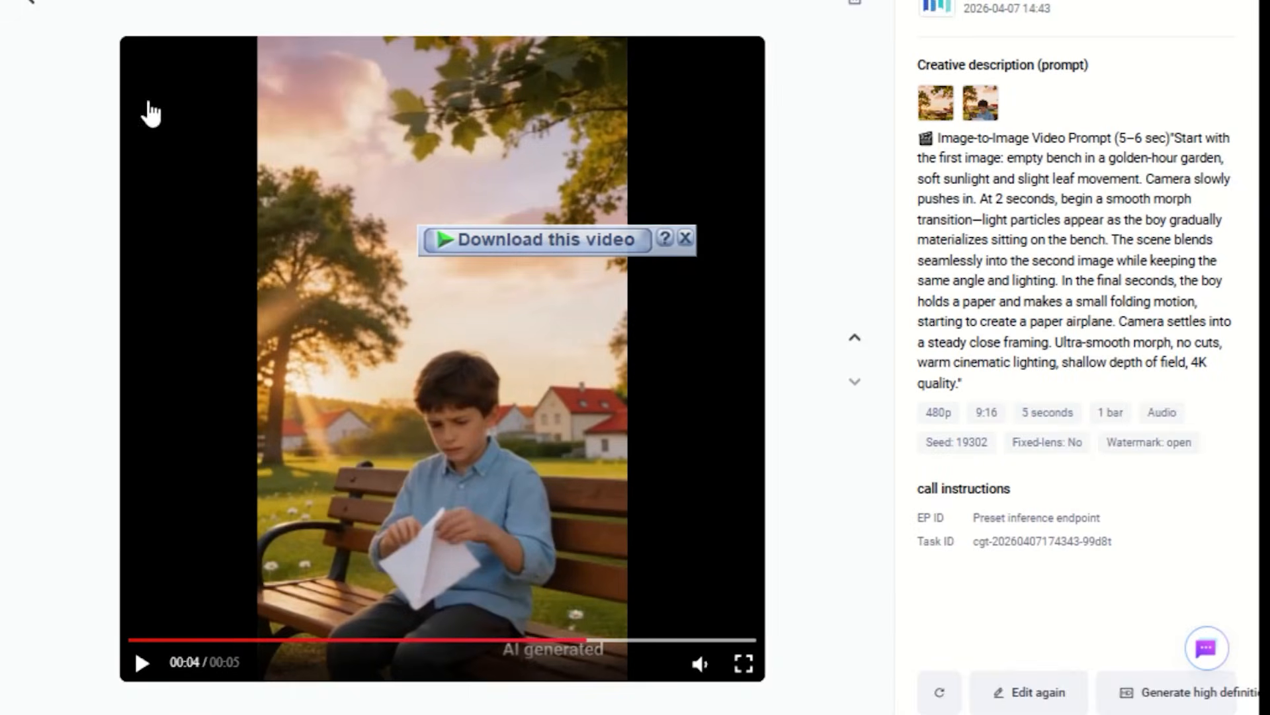
- Close the morph video result and clear the entire prompt text, keeping the bench and boy frame images
{"action": "left_click", "coordinate": [43, 8]}
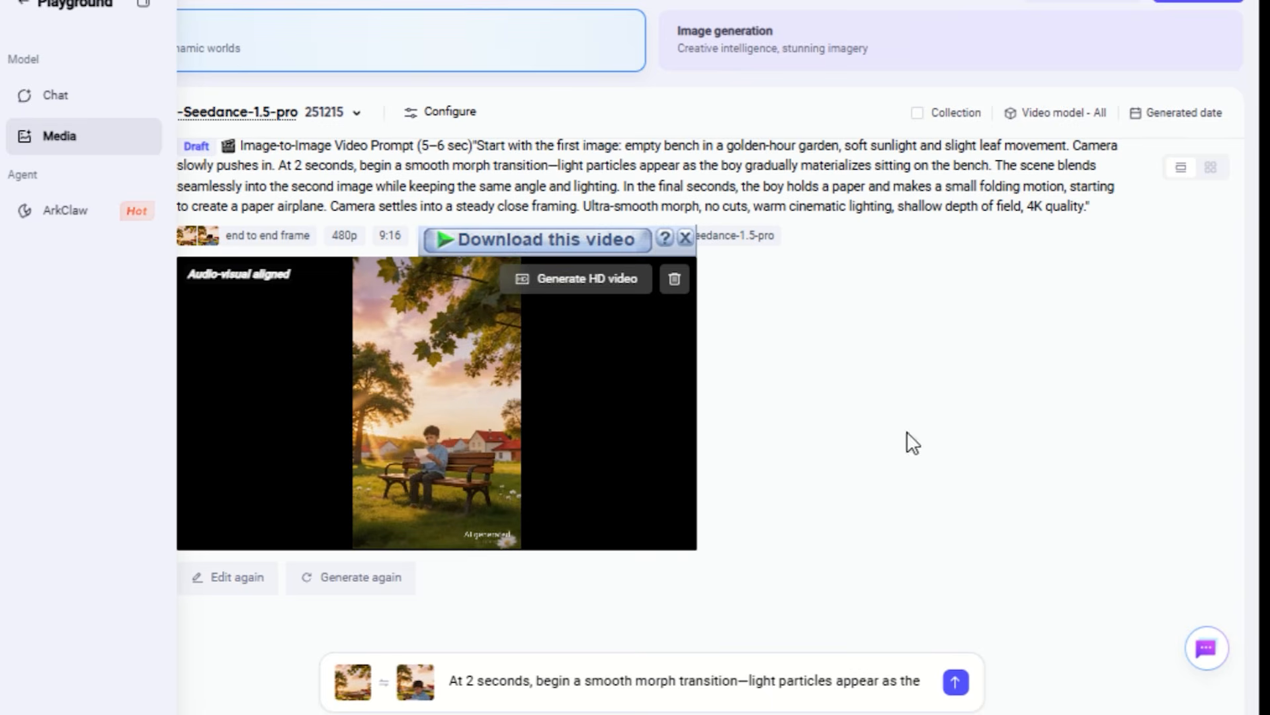
{"action": "scroll", "coordinate": [804, 459], "scroll_direction": "down", "scroll_amount": 3}
{"action": "left_click", "coordinate": [783, 694]}
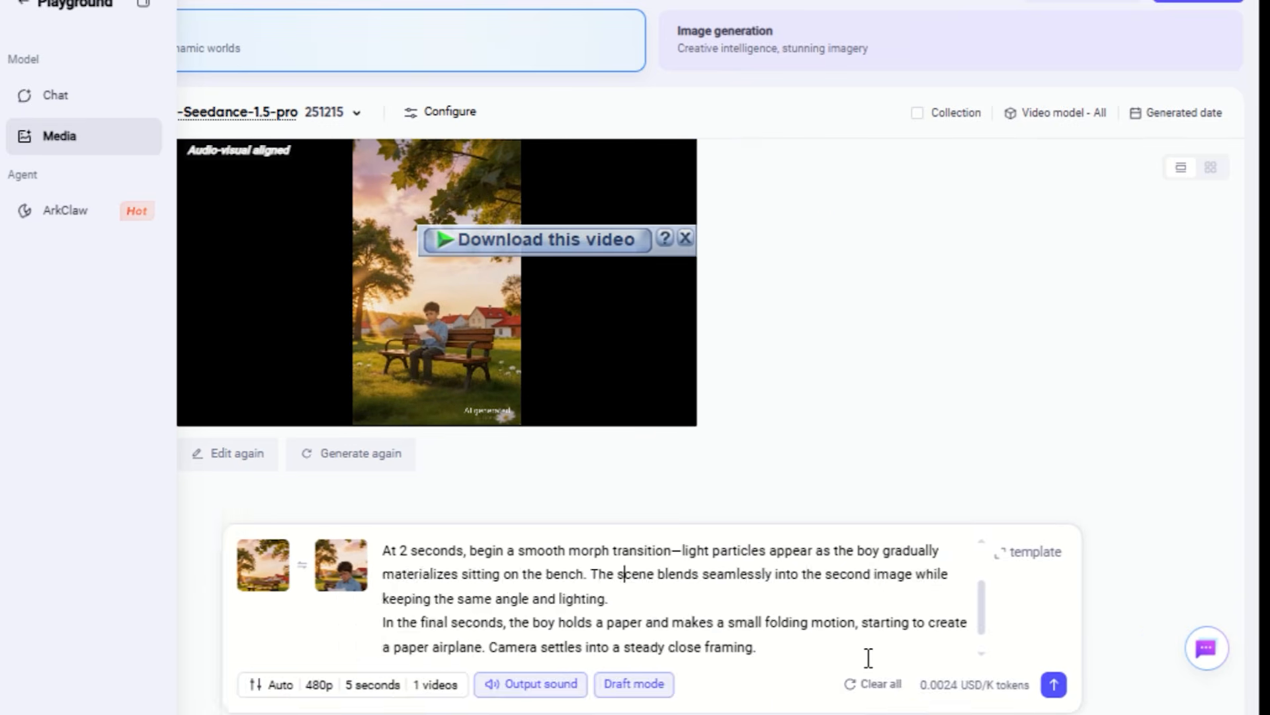
{"action": "left_click_drag", "start_coordinate": [958, 654], "coordinate": [404, 482]}
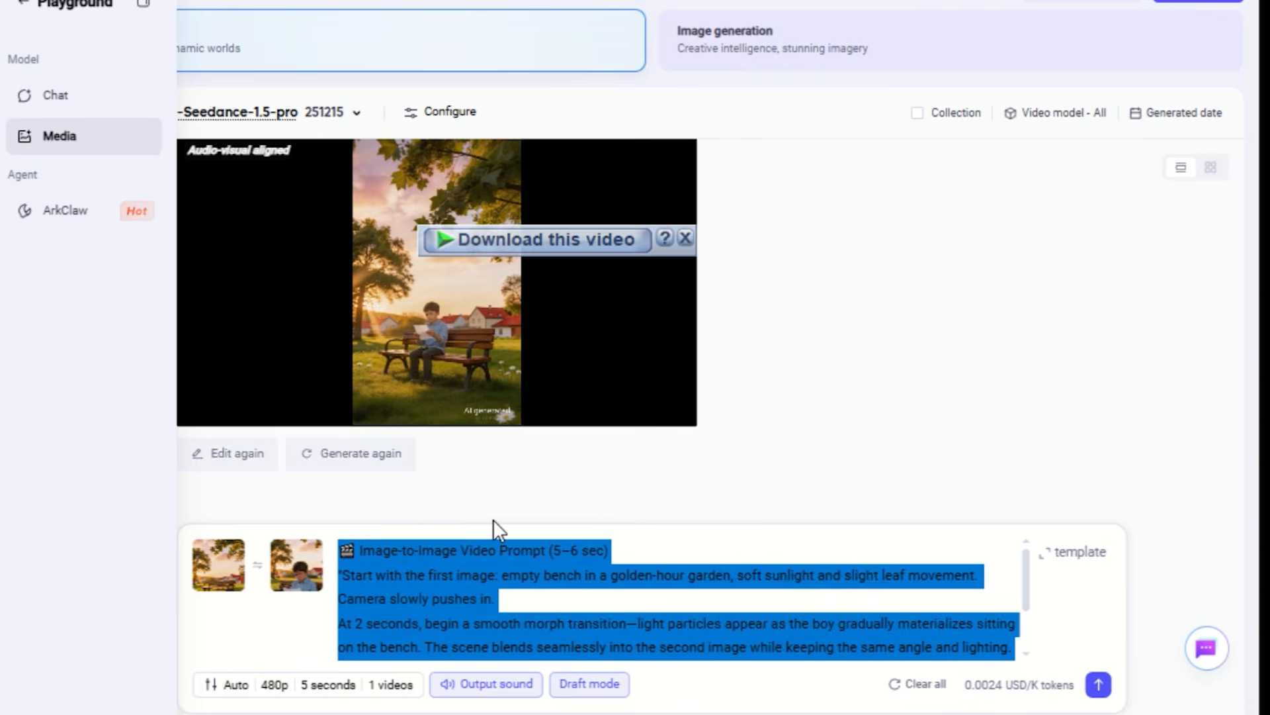
{"action": "key", "text": "BackSpace"}
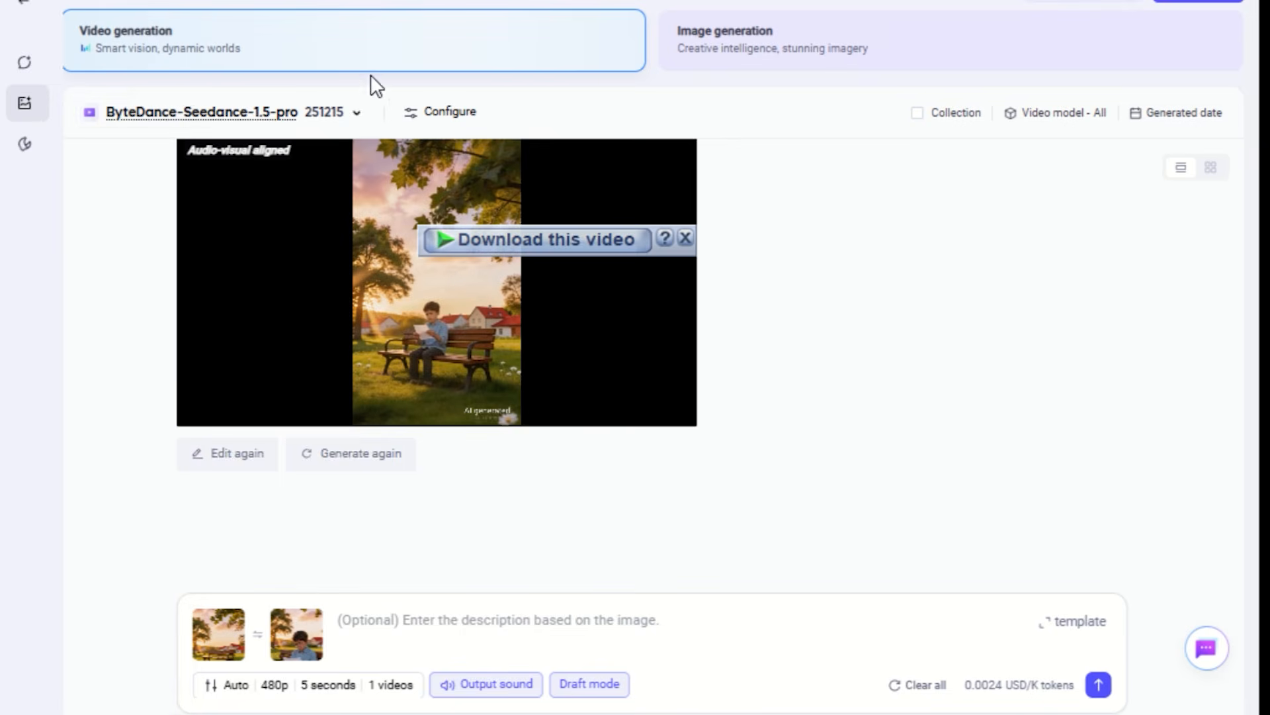
- Look through the available vision models and switch the video generation model to ByteDance-Seedance-1.0-pro-fast
{"action": "left_click", "coordinate": [255, 120]}
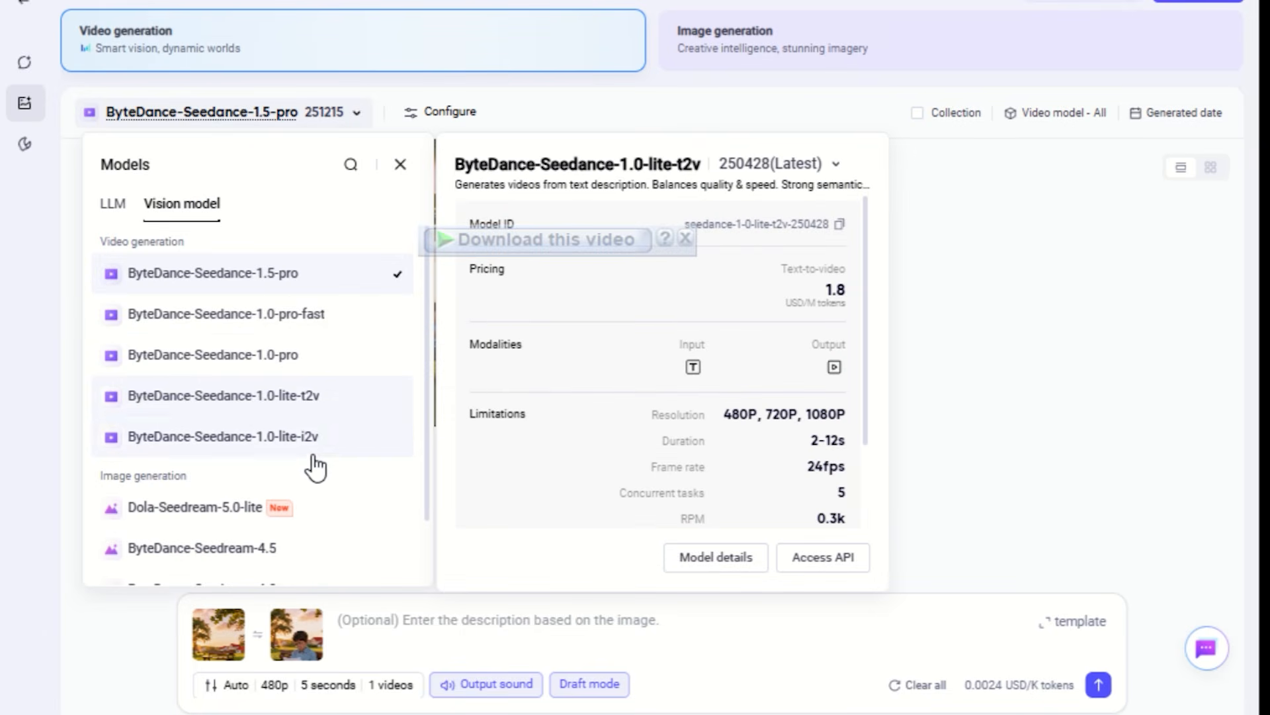
{"action": "scroll", "coordinate": [317, 507], "scroll_direction": "down", "scroll_amount": 2}
{"action": "scroll", "coordinate": [318, 507], "scroll_direction": "up", "scroll_amount": 2}
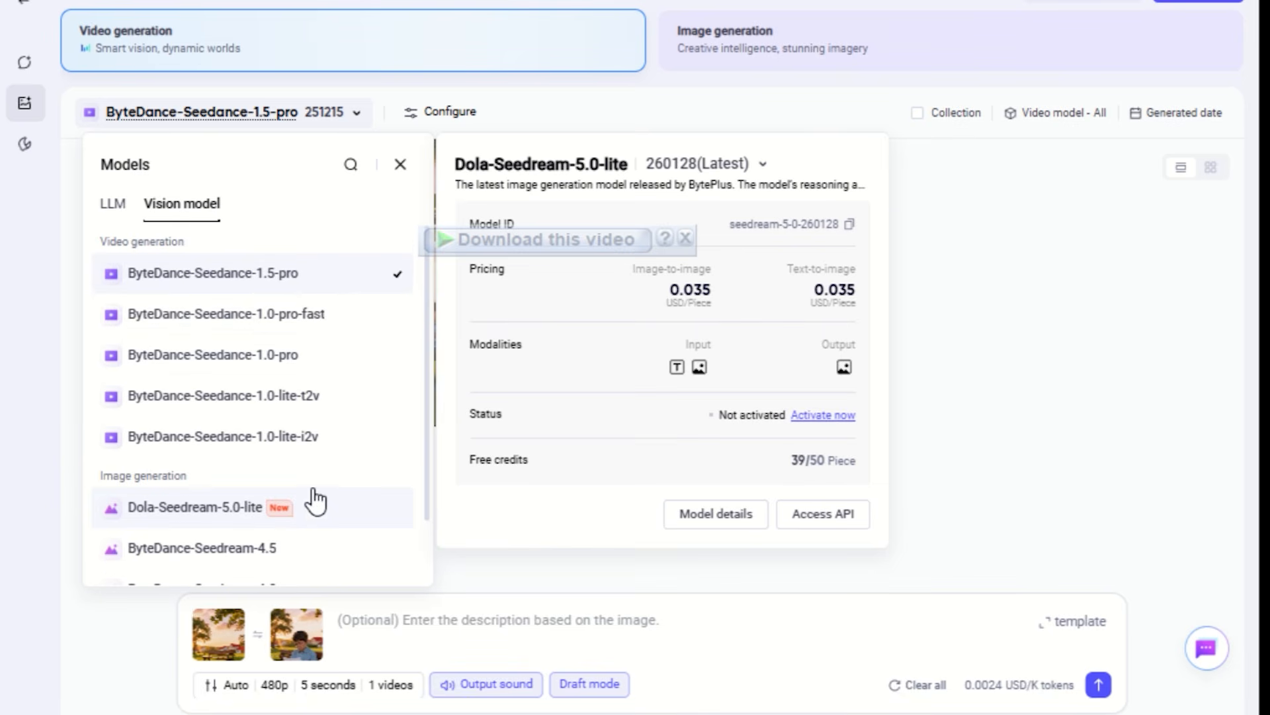
{"action": "left_click", "coordinate": [311, 317]}
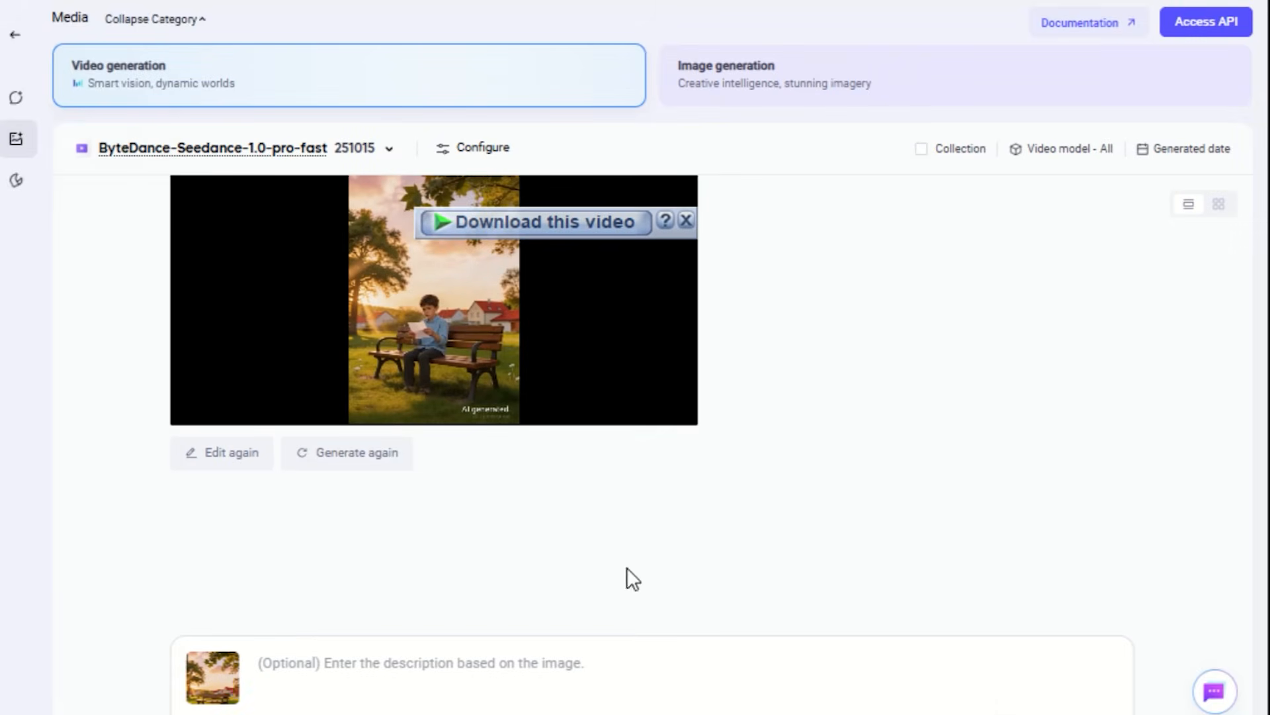
- Sign out of the BytePlus account from the ModelArk overview
{"action": "mouse_move", "coordinate": [1, 122]}
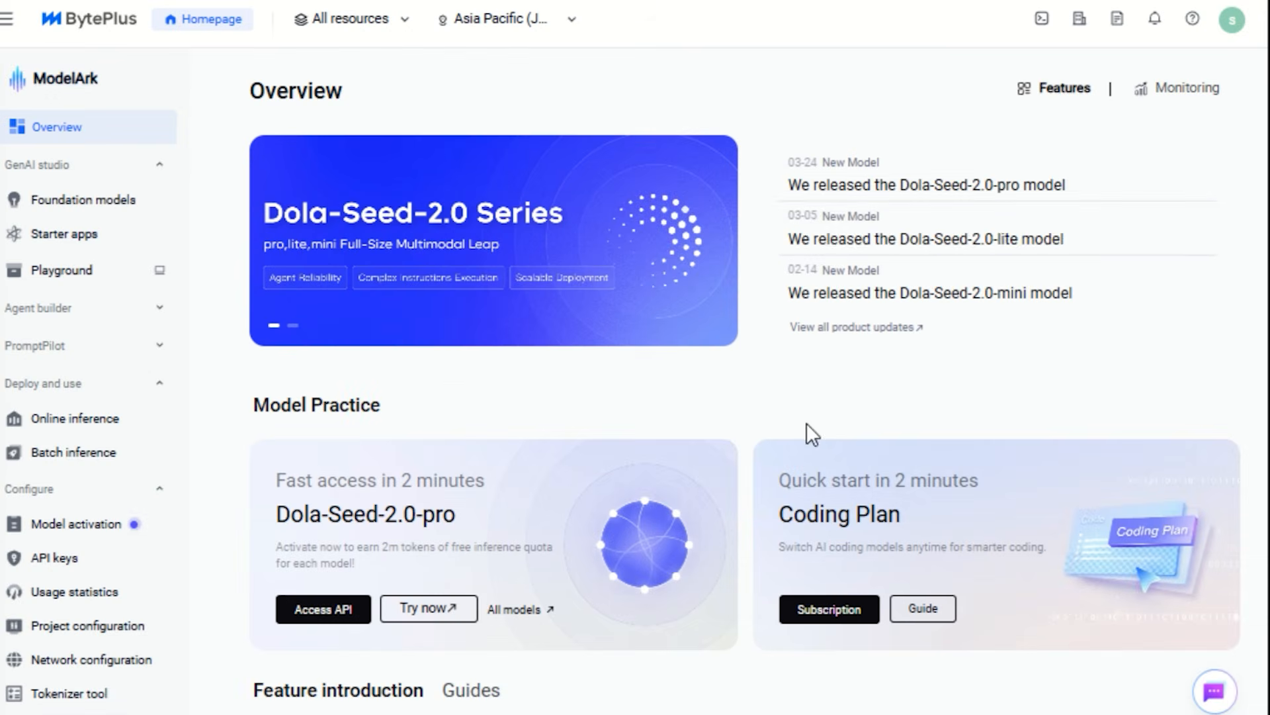
{"action": "left_click", "coordinate": [1226, 33]}
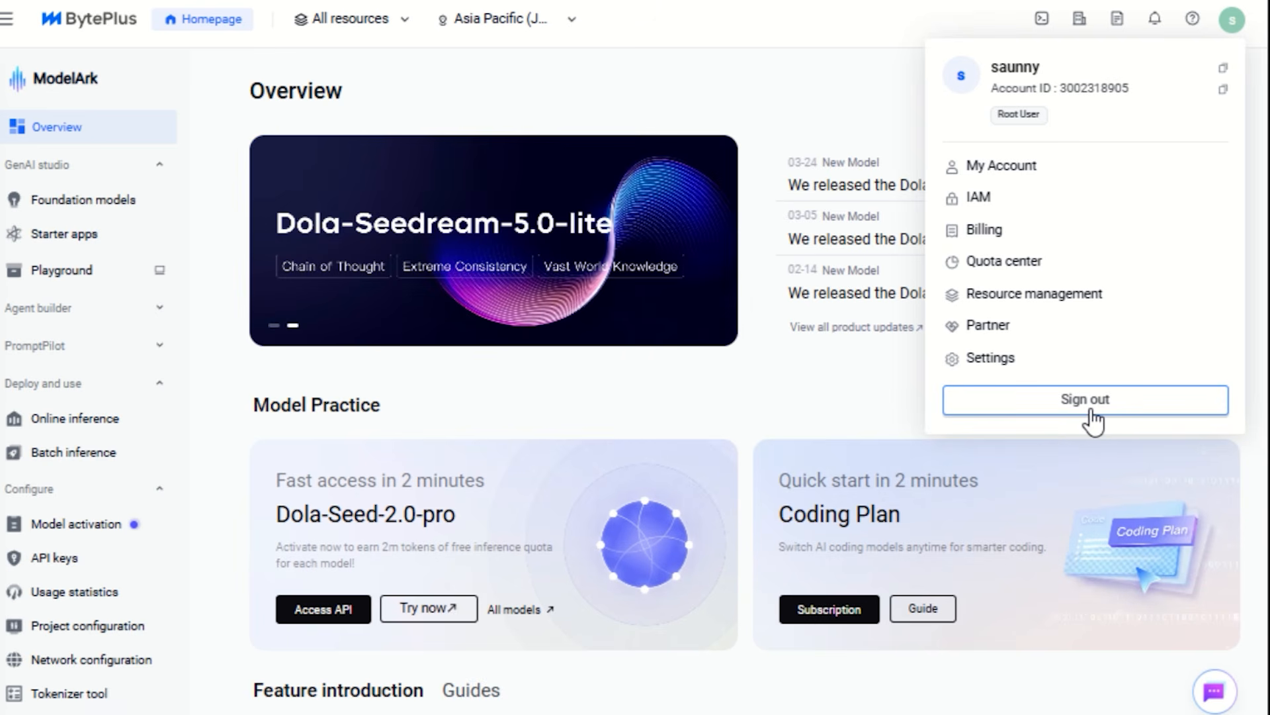
{"action": "left_click", "coordinate": [1090, 410]}
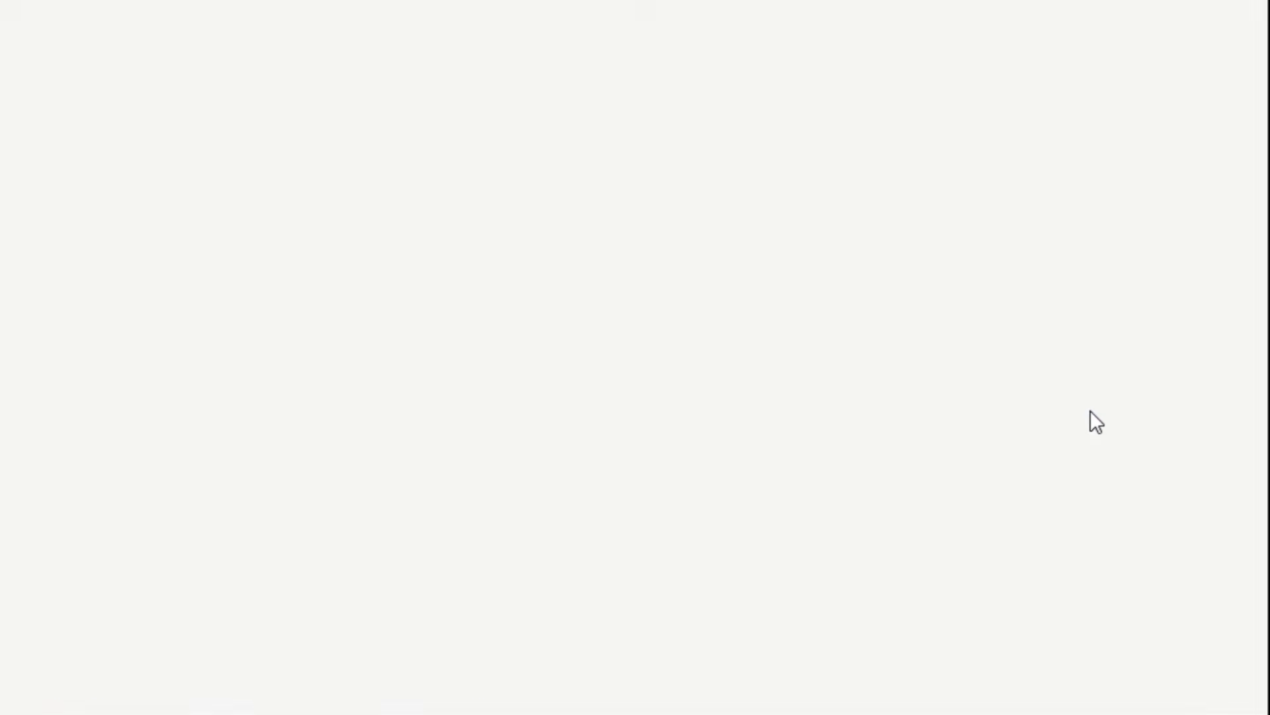
- Sign back in to the BytePlus account with the pasted sign-in credential
{"action": "left_click", "coordinate": [896, 603]}
{"action": "left_click", "coordinate": [787, 287]}
{"action": "key", "text": "ctrl+v"}
{"action": "left_click", "coordinate": [1044, 569]}
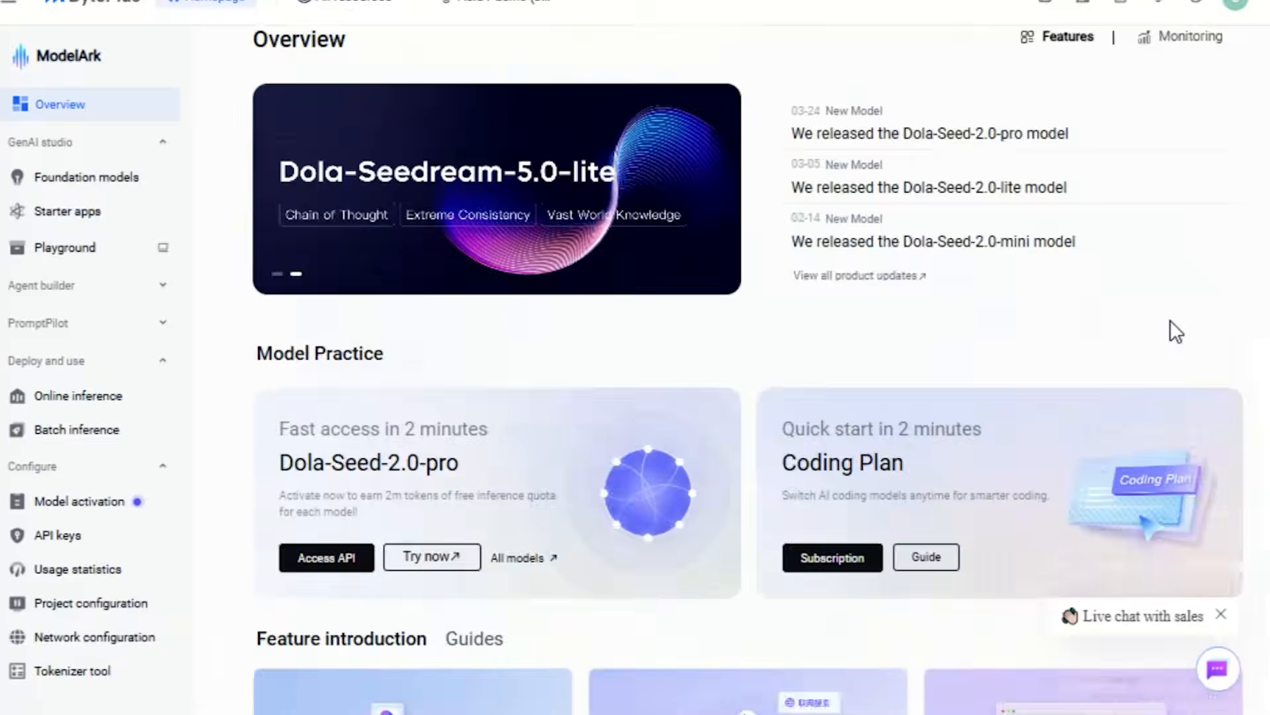
- Look over the ModelArk overview page and open media generation in the Playground
{"action": "scroll", "coordinate": [1173, 333], "scroll_direction": "down", "scroll_amount": 5}
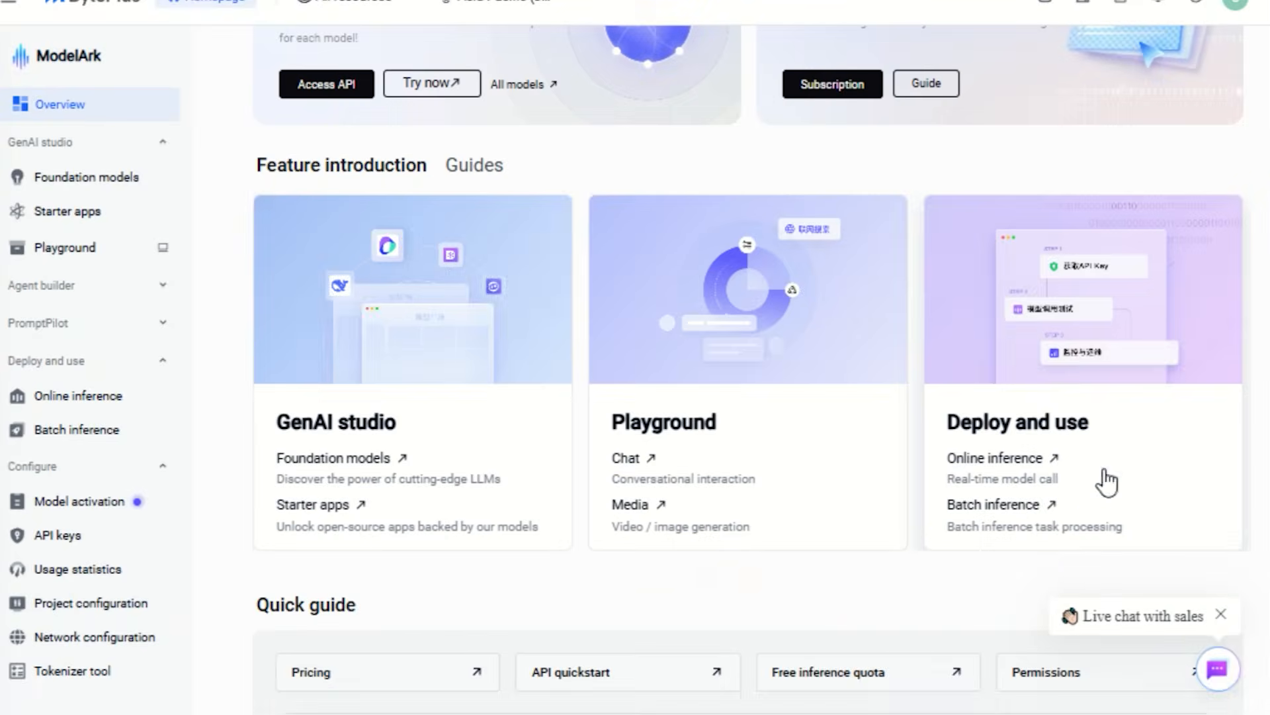
{"action": "scroll", "coordinate": [1107, 482], "scroll_direction": "up", "scroll_amount": 5}
{"action": "left_click", "coordinate": [151, 218]}
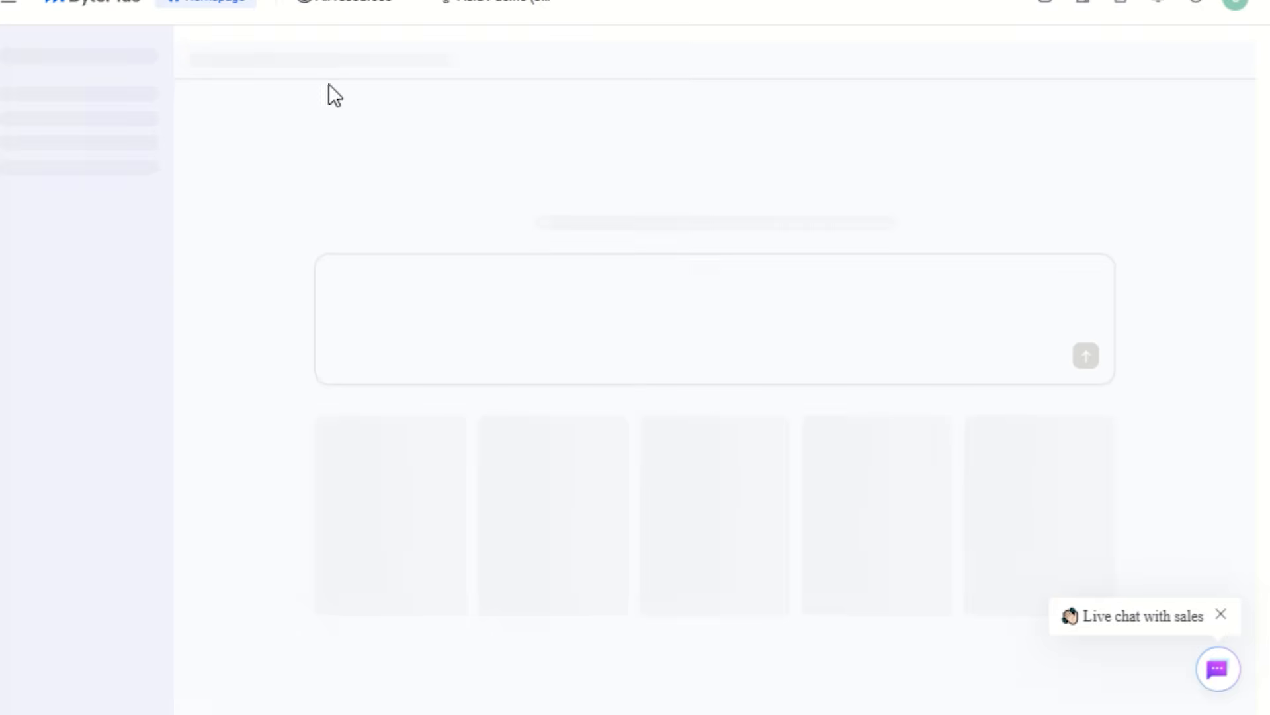
{"action": "left_click", "coordinate": [83, 146]}
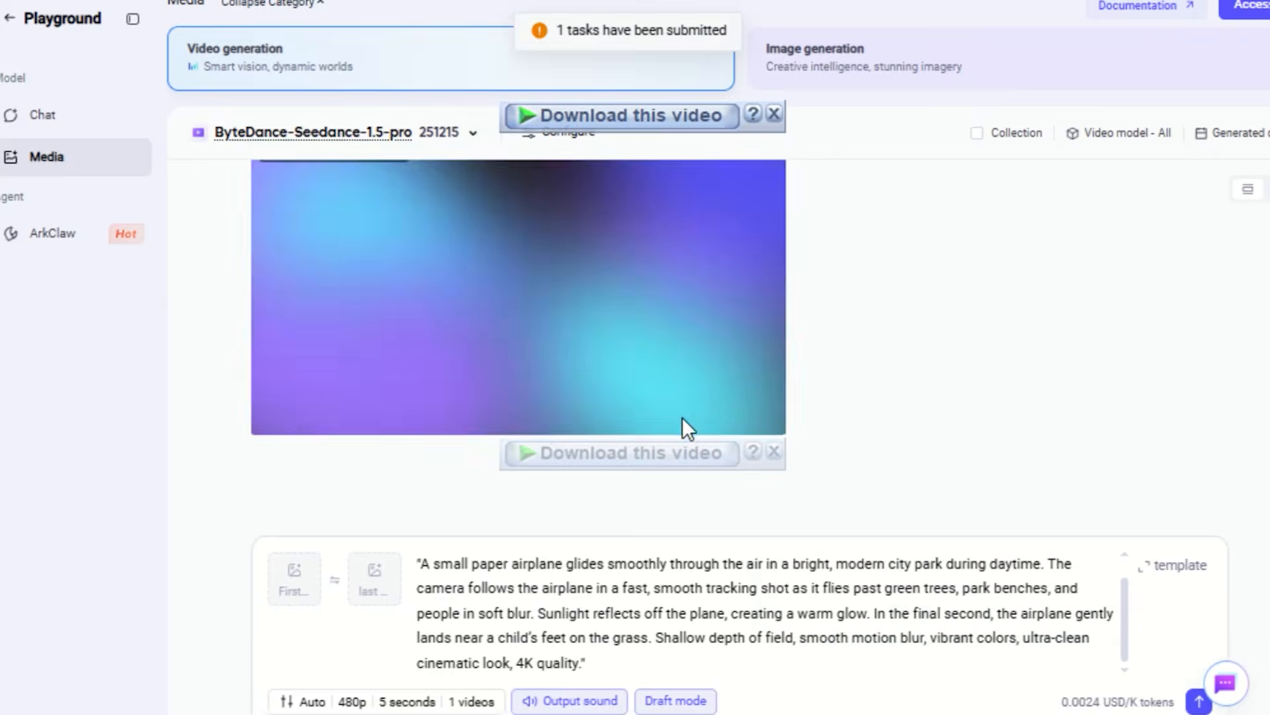
- Open the storybook "The cloud brigade of paper airplanes" and expand it to full-screen view
{"action": "scroll", "coordinate": [682, 417], "scroll_direction": "up", "scroll_amount": 3}
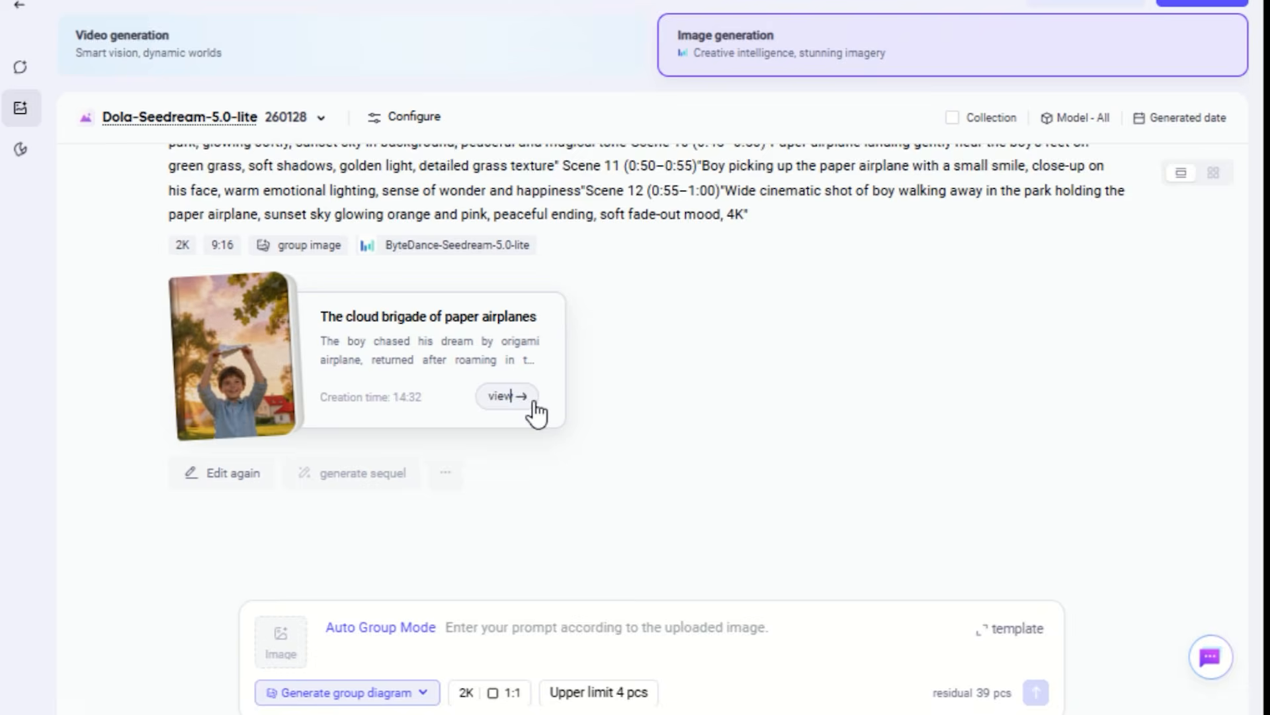
{"action": "left_click", "coordinate": [507, 397]}
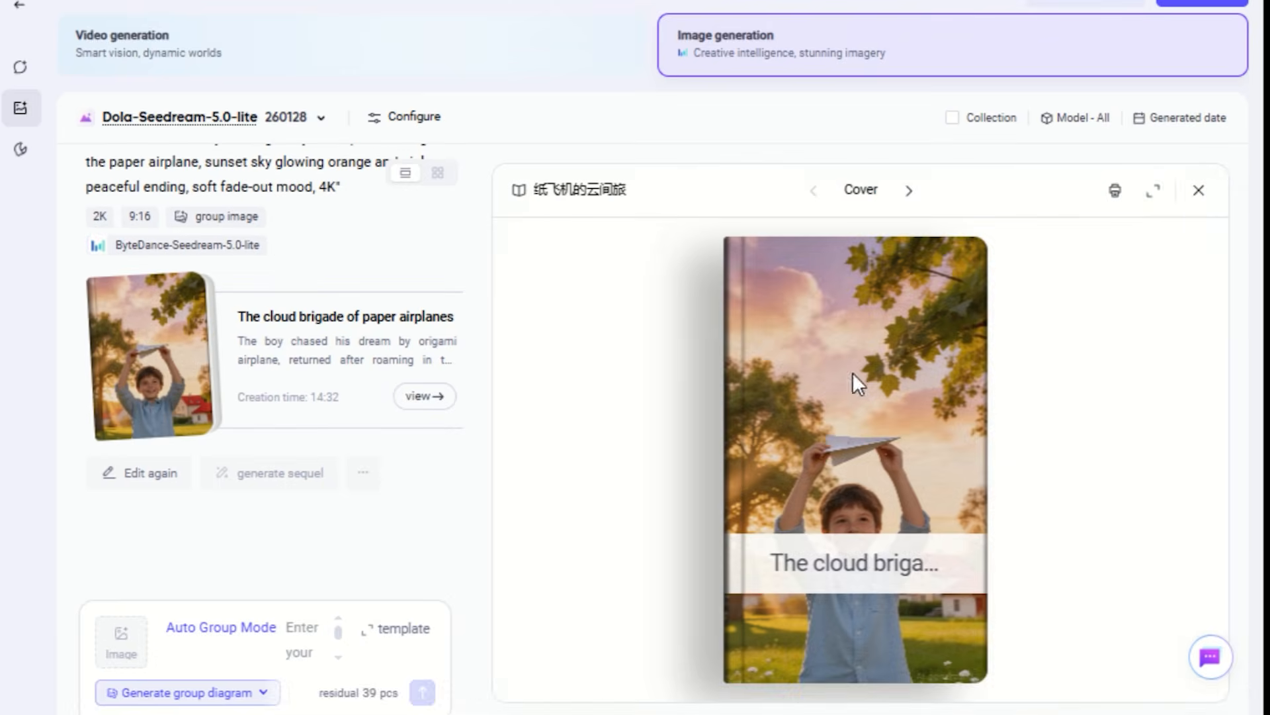
{"action": "left_click", "coordinate": [1151, 195]}
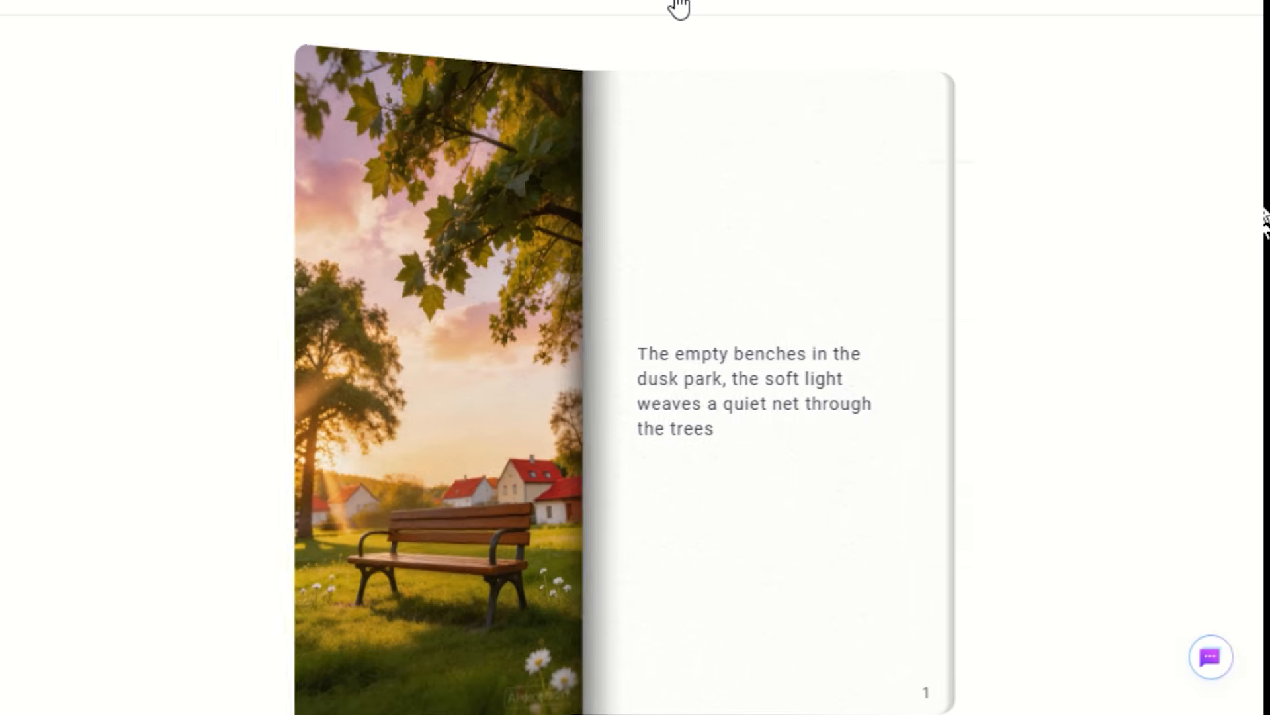